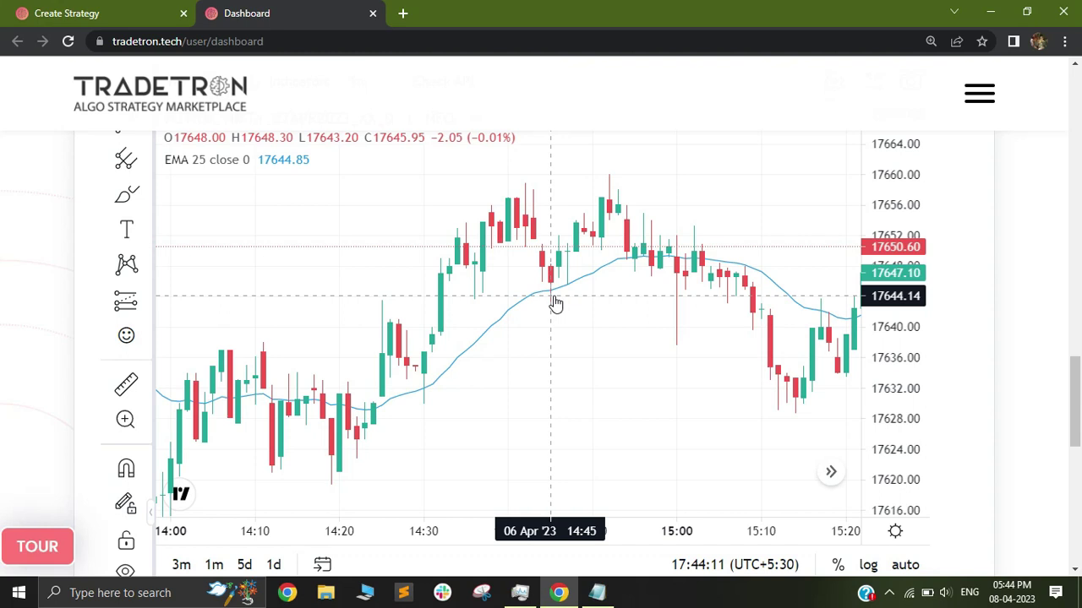
# Step: Start a new entry condition for Set 1 in the strategy being created, using the Round keyword
pyautogui.click(126, 12)
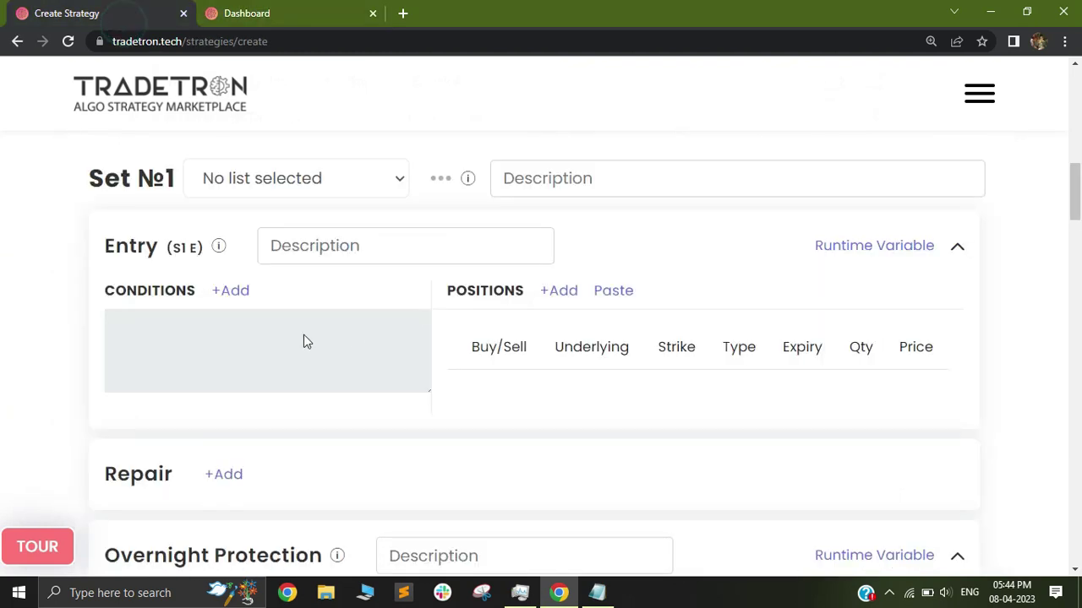
pyautogui.click(236, 291)
pyautogui.click(300, 243)
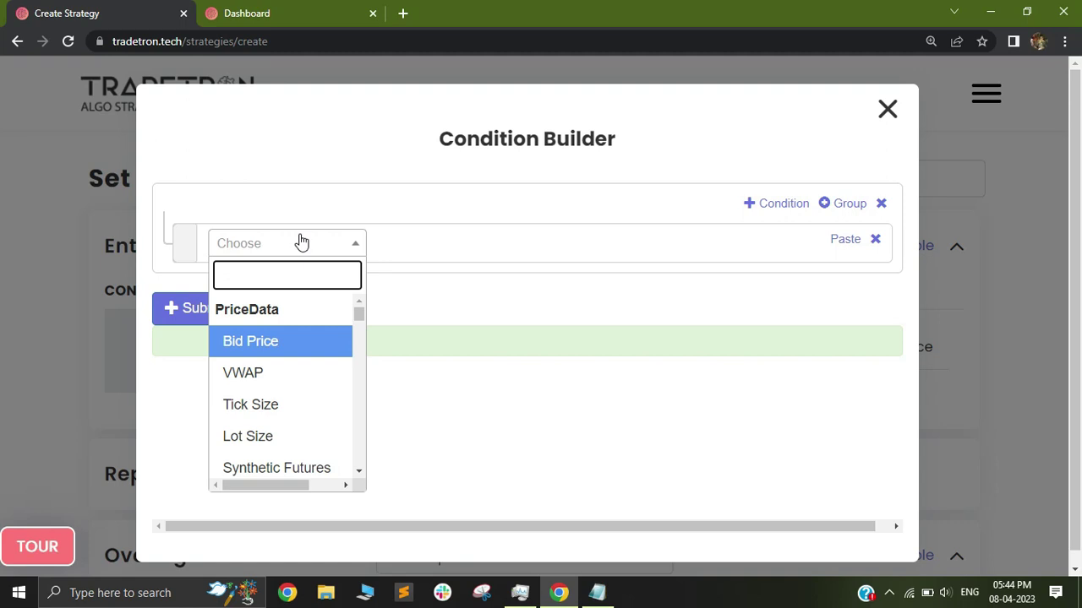
pyautogui.write('round')
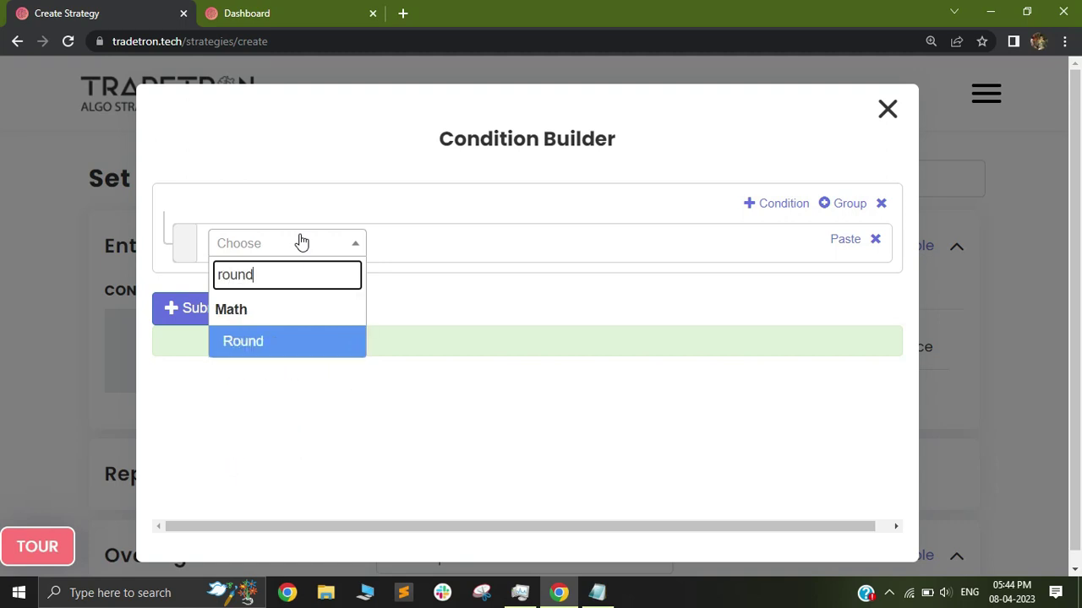
pyautogui.press('Return')
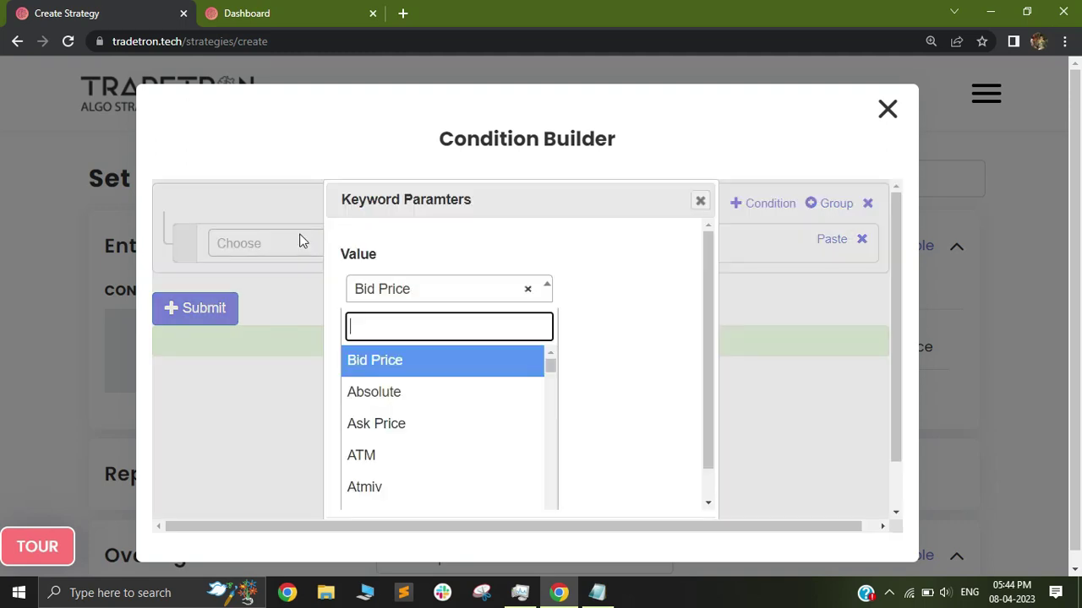
# Step: Choose LTP as the value of the Round keyword
pyautogui.write('lpt')
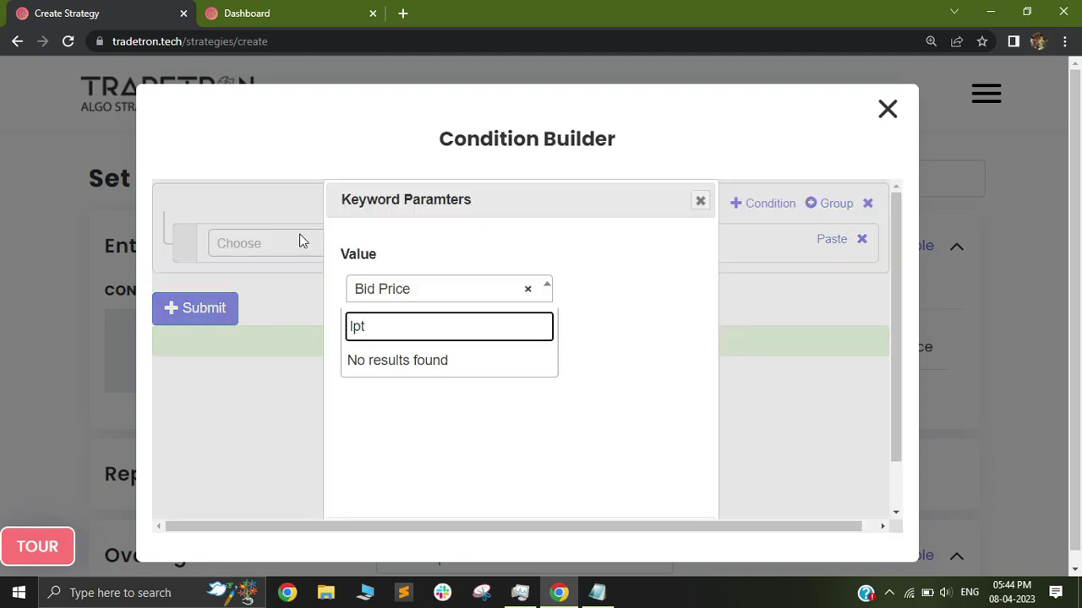
pyautogui.press('BackSpace')
pyautogui.press('BackSpace')
pyautogui.press('BackSpace')
pyautogui.write('ltp')
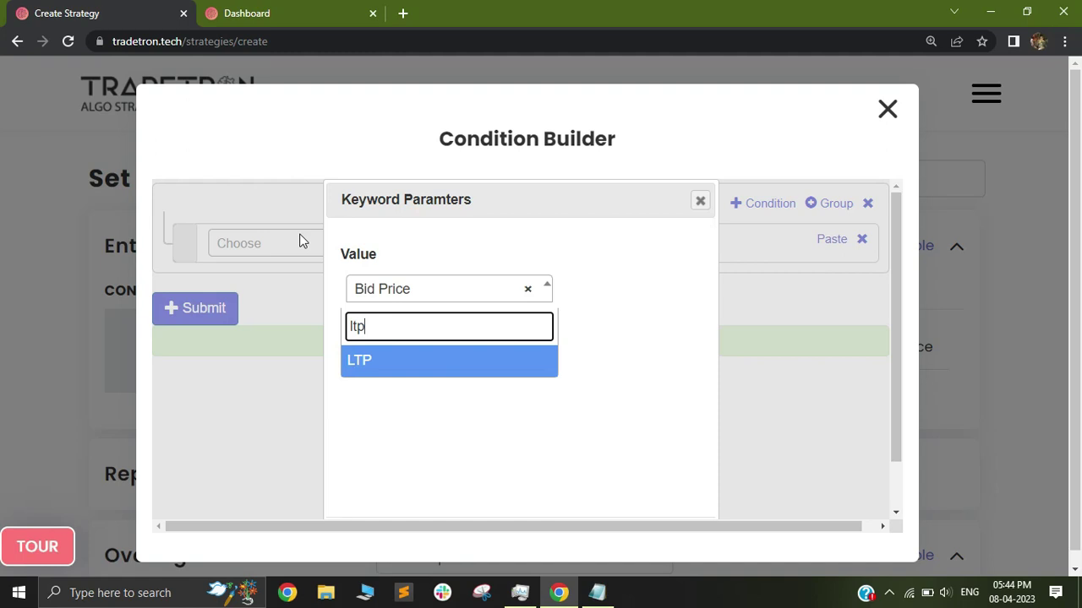
pyautogui.press('Return')
pyautogui.press('Tab')
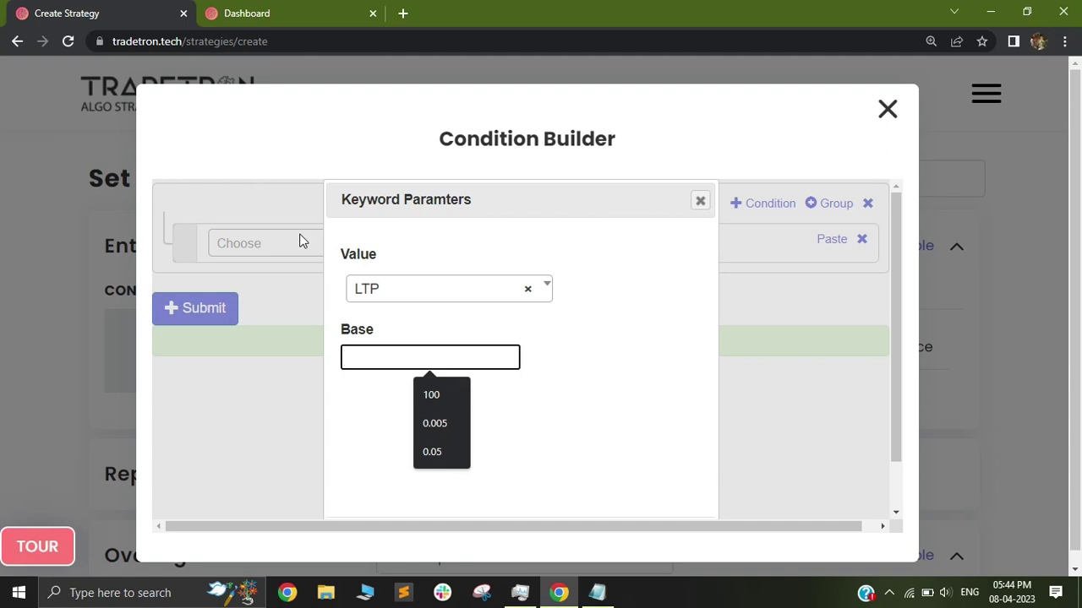
# Step: Set the base of the Round keyword to 10 and accept its parameters
pyautogui.click(284, 10)
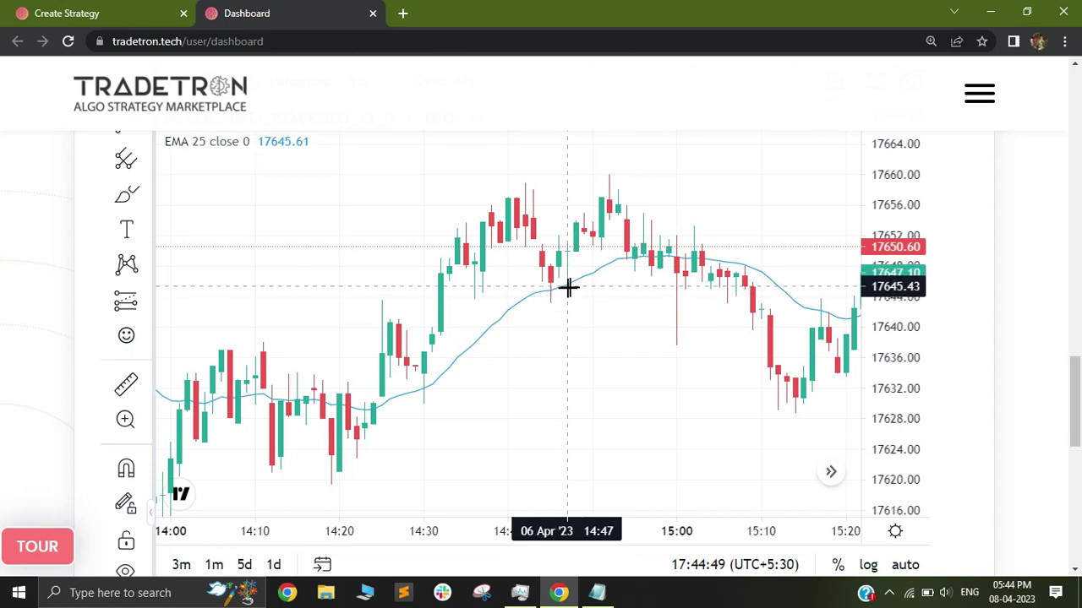
pyautogui.click(99, 13)
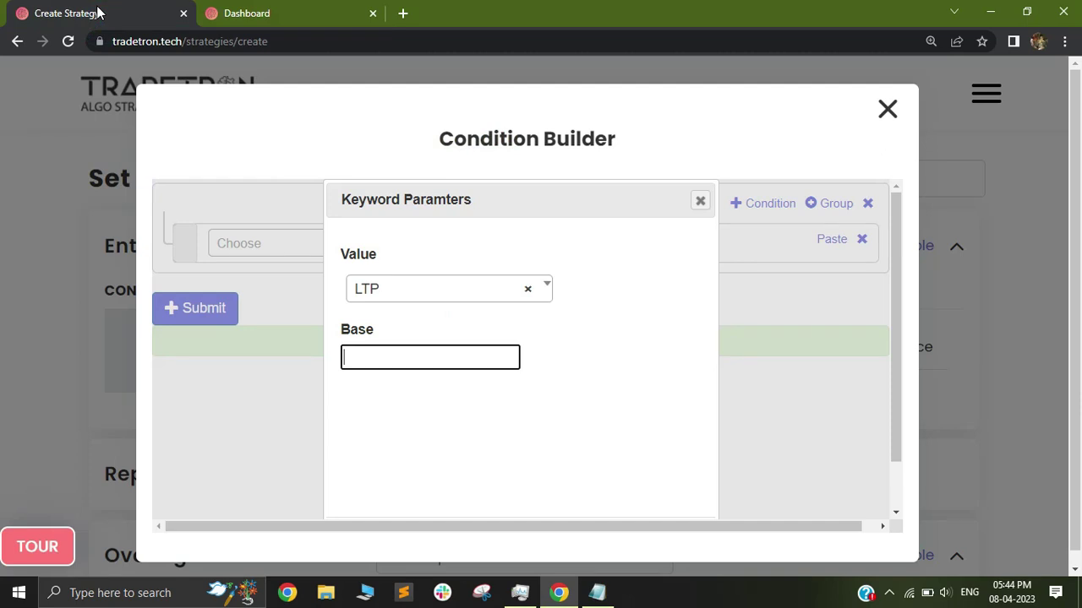
pyautogui.write('5')
pyautogui.press('BackSpace')
pyautogui.write('0.')
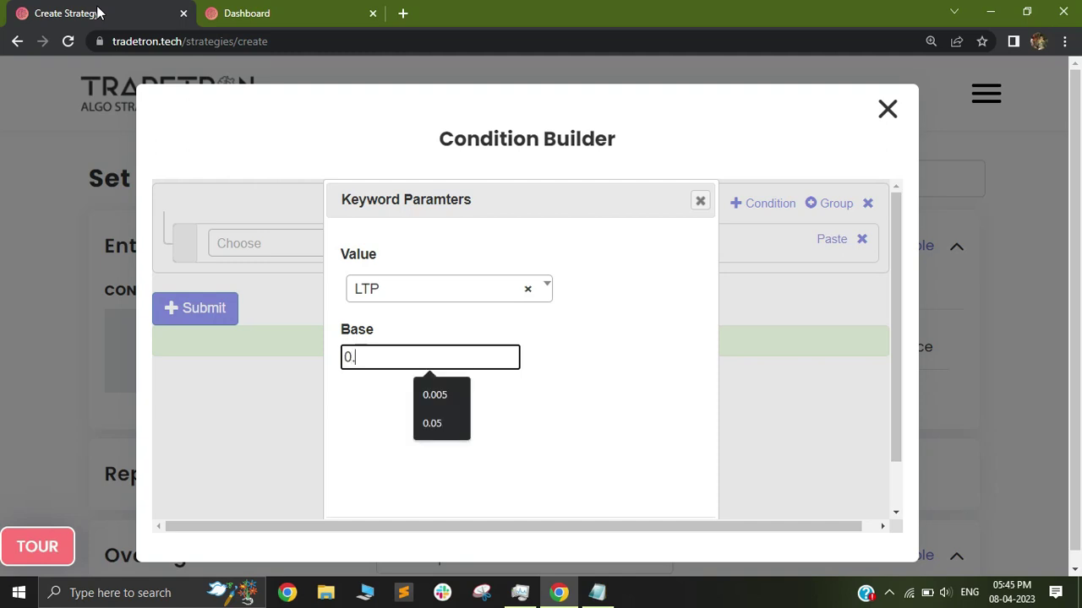
pyautogui.write('1')
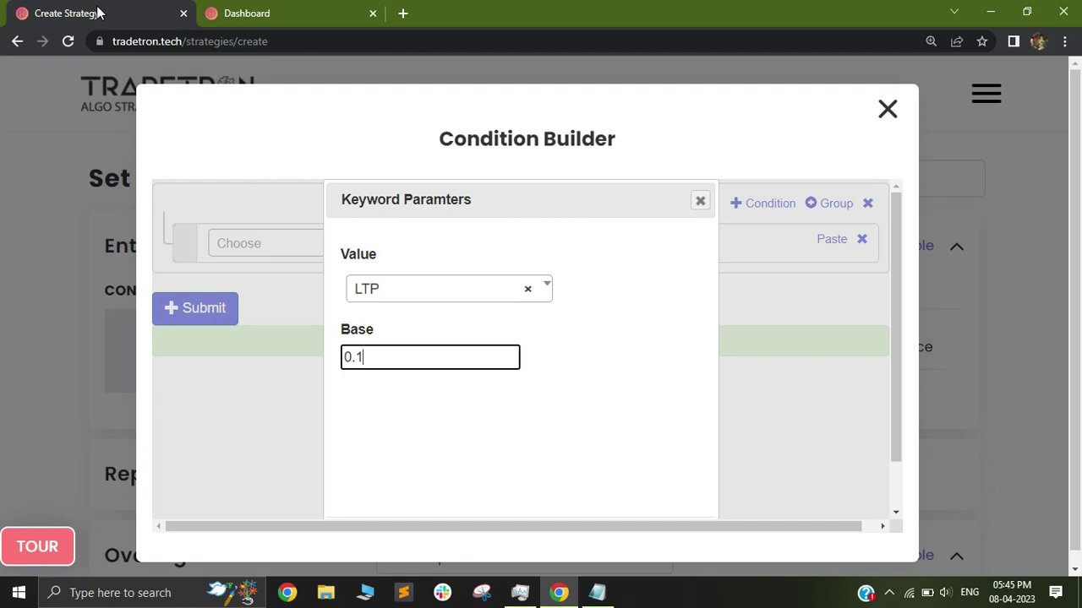
pyautogui.press('BackSpace')
pyautogui.press('BackSpace')
pyautogui.write('10')
pyautogui.scroll(-2, 664, 486)
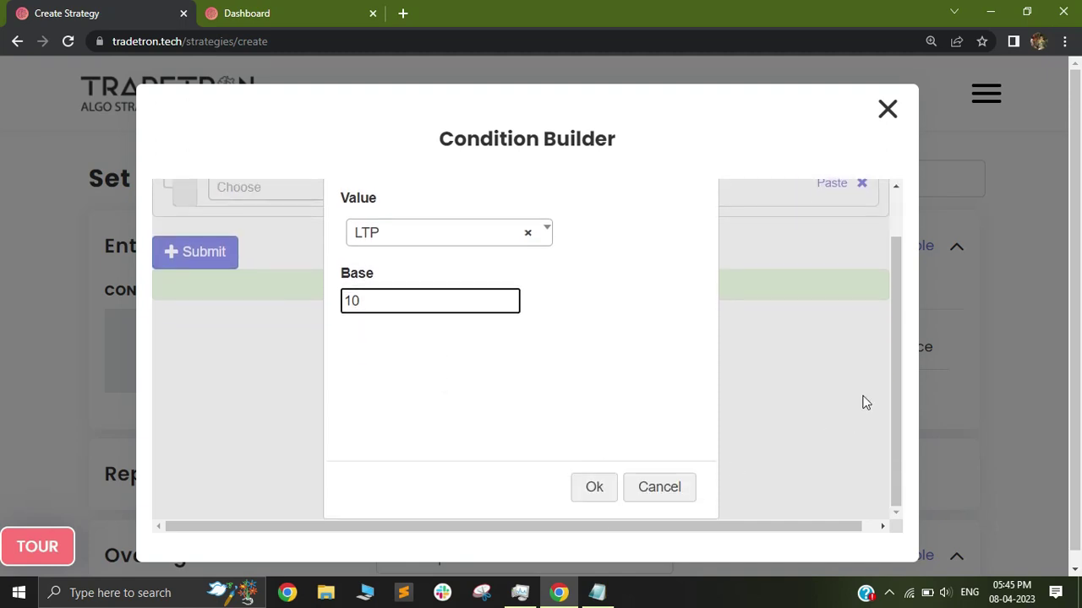
pyautogui.click(596, 488)
# Step: Set the instrument of the LTP keyword to NIFTY 50 on the NFO exchange
pyautogui.click(430, 262)
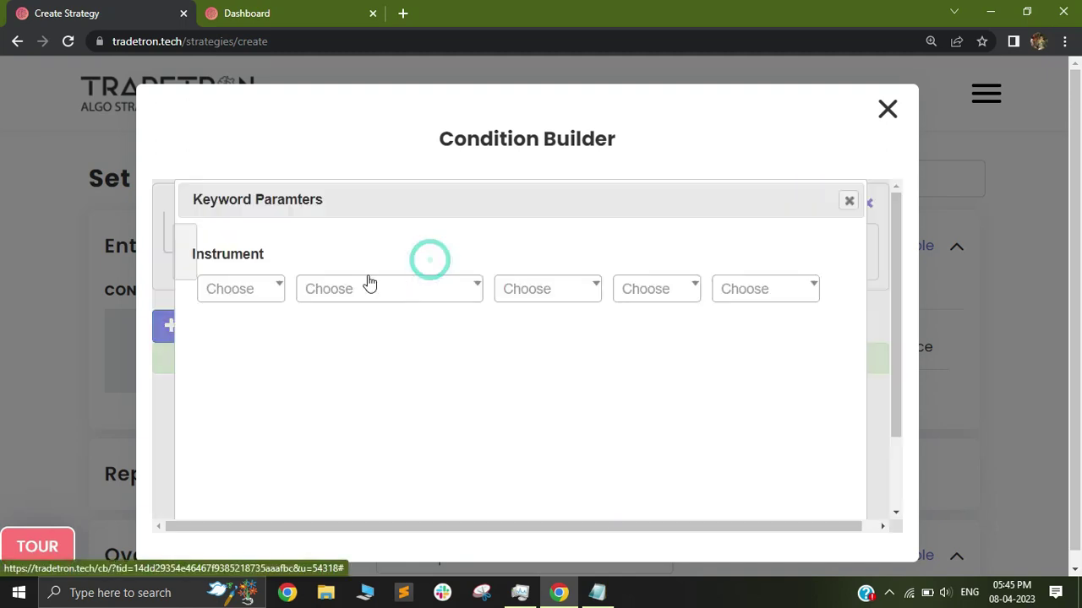
pyautogui.click(278, 292)
pyautogui.scroll(-2, 270, 434)
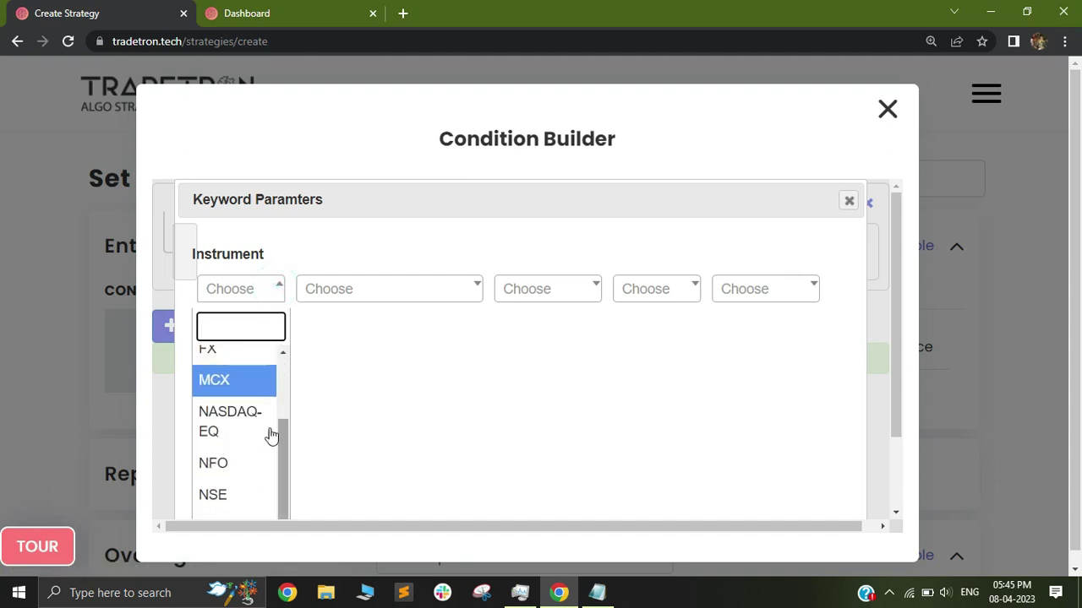
pyautogui.click(236, 465)
pyautogui.click(370, 300)
pyautogui.write('nif')
pyautogui.press('Return')
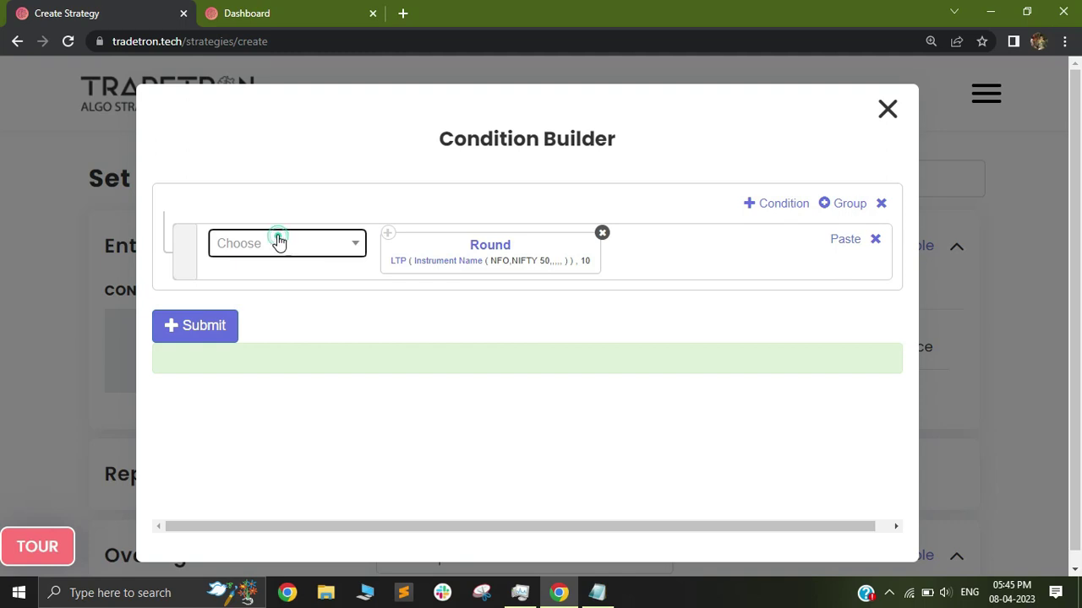
# Step: Add the == comparison and a second Round keyword to the entry condition
pyautogui.click(279, 243)
pyautogui.write('=')
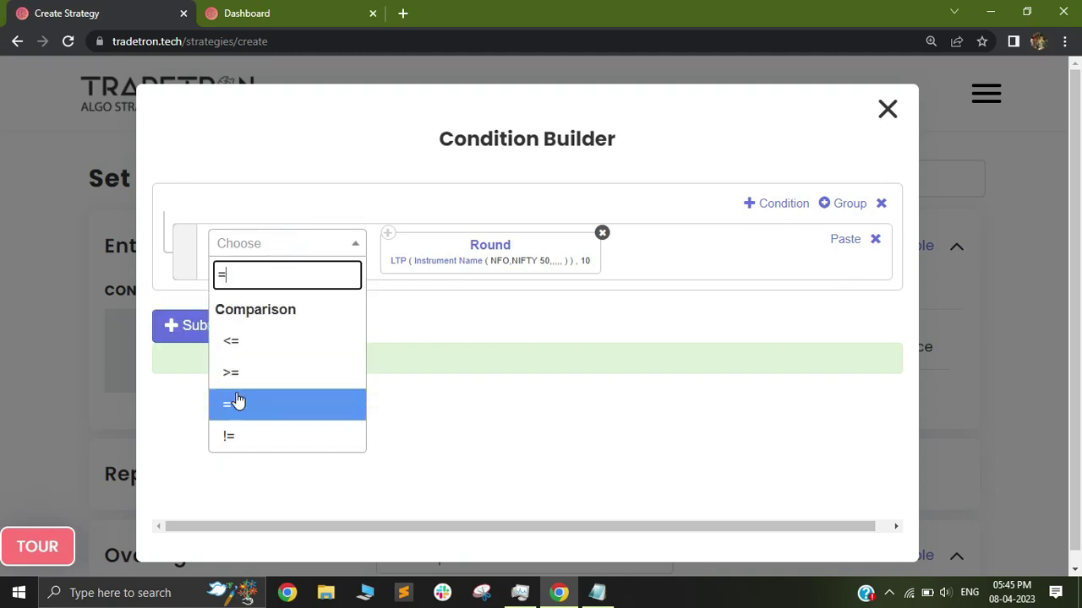
pyautogui.click(236, 404)
pyautogui.click(284, 244)
pyautogui.write('round')
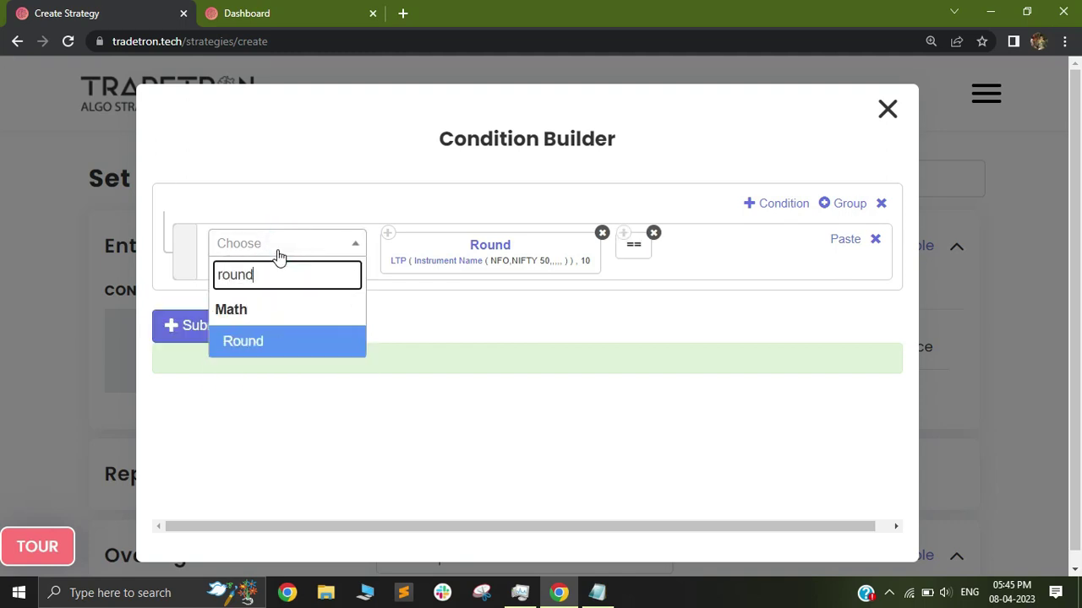
pyautogui.press('Return')
# Step: Set the second Round keyword's value to Position and its base to 10
pyautogui.write('pos')
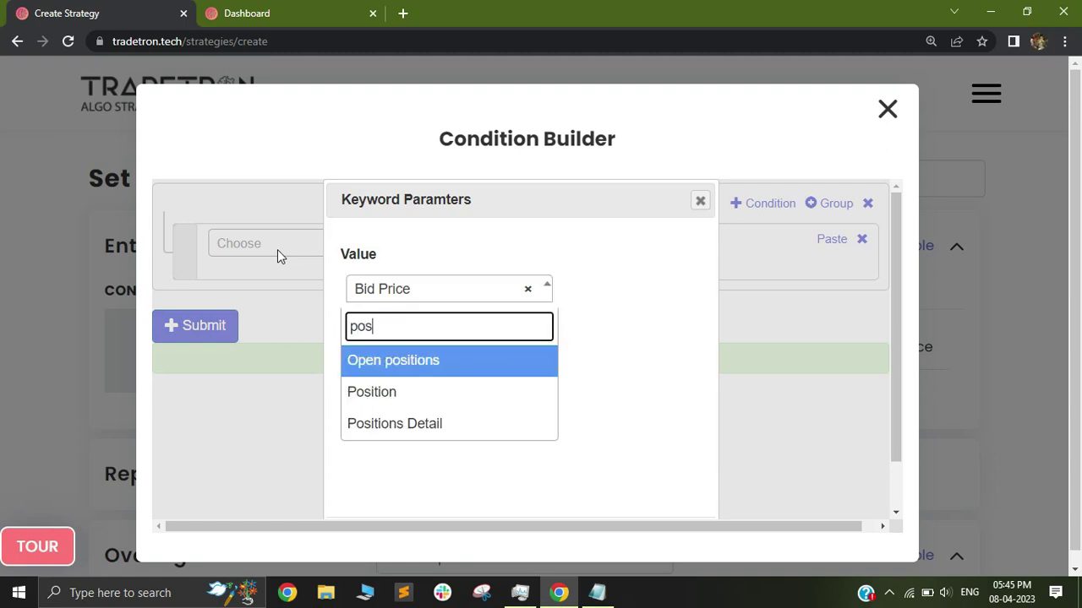
pyautogui.press('Return')
pyautogui.press('Return')
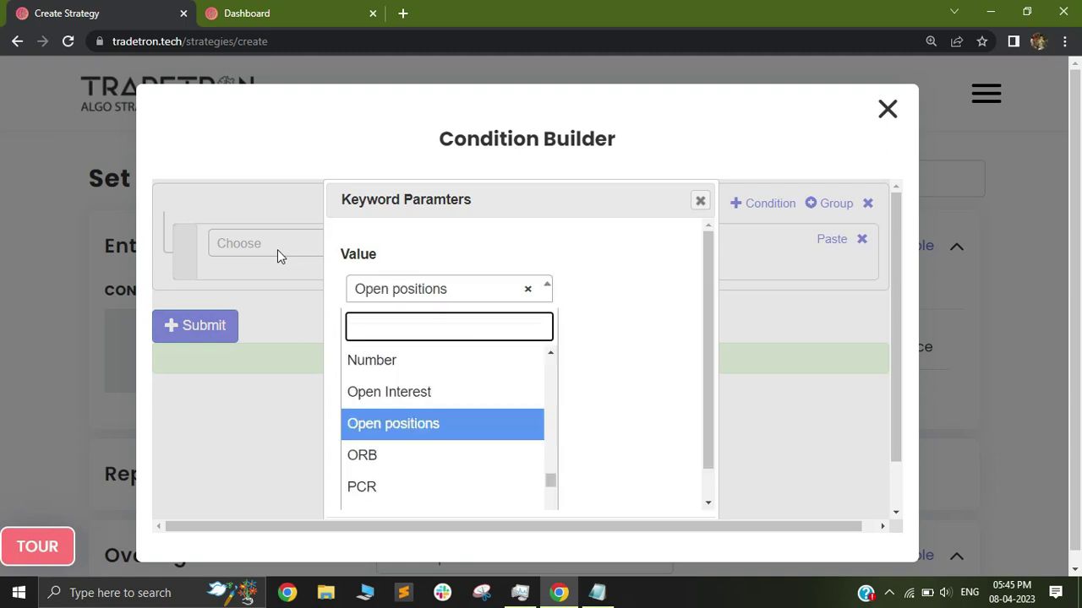
pyautogui.write('pos')
pyautogui.press('Down')
pyautogui.press('Return')
pyautogui.press('Tab')
pyautogui.write('10')
pyautogui.press('Tab')
pyautogui.press('Return')
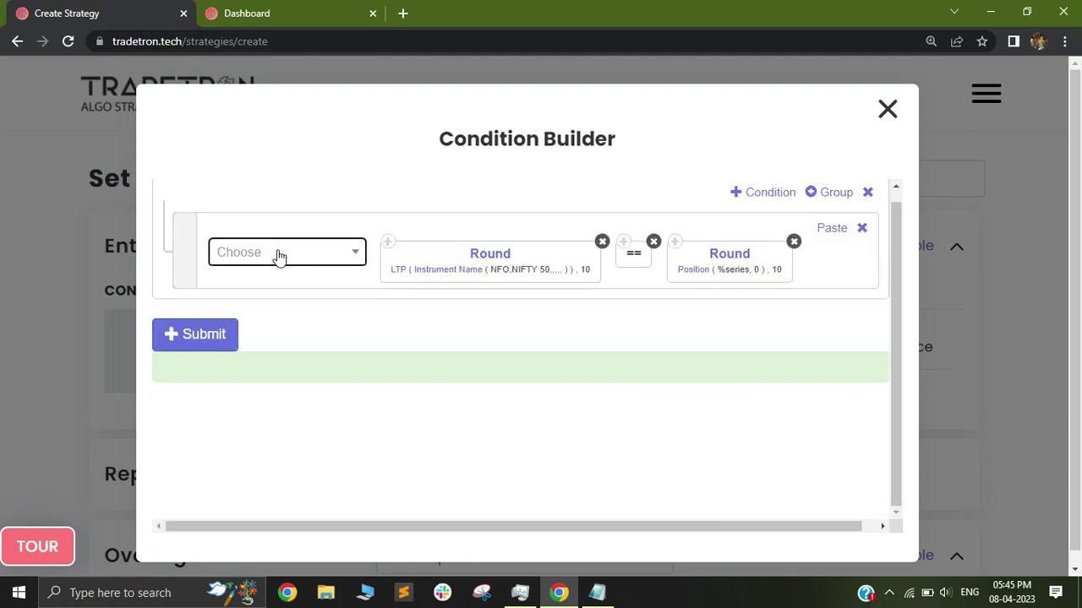
# Step: Choose EMA as the series of the Position keyword and accept it
pyautogui.click(691, 275)
pyautogui.click(430, 291)
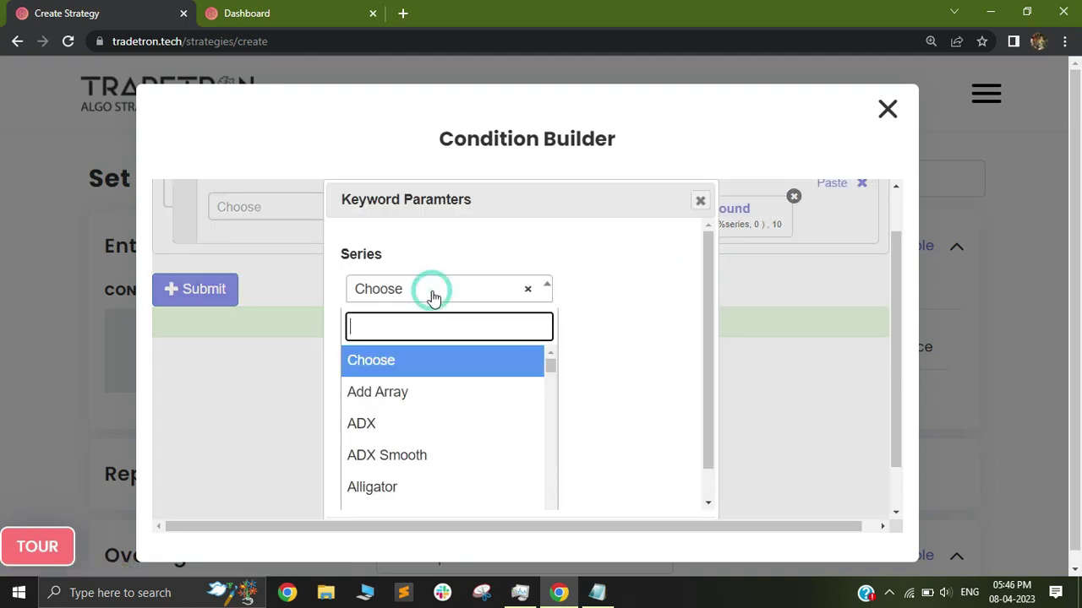
pyautogui.write('ema')
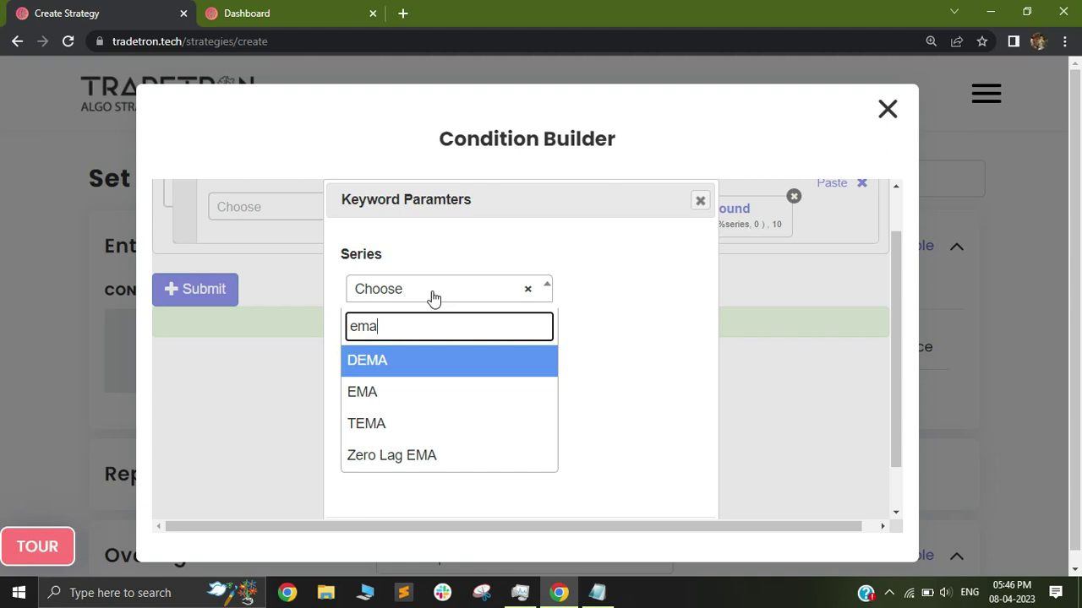
pyautogui.press('Down')
pyautogui.press('Return')
pyautogui.press('Return')
# Step: Set the candle type of the EMA's symbol to 5m
pyautogui.click(598, 305)
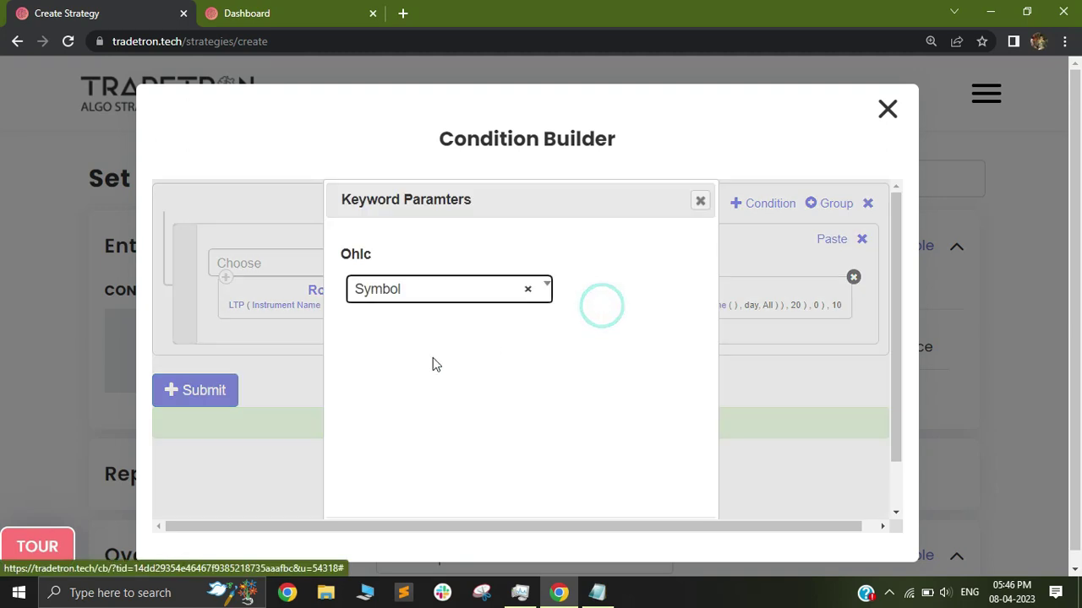
pyautogui.click(698, 201)
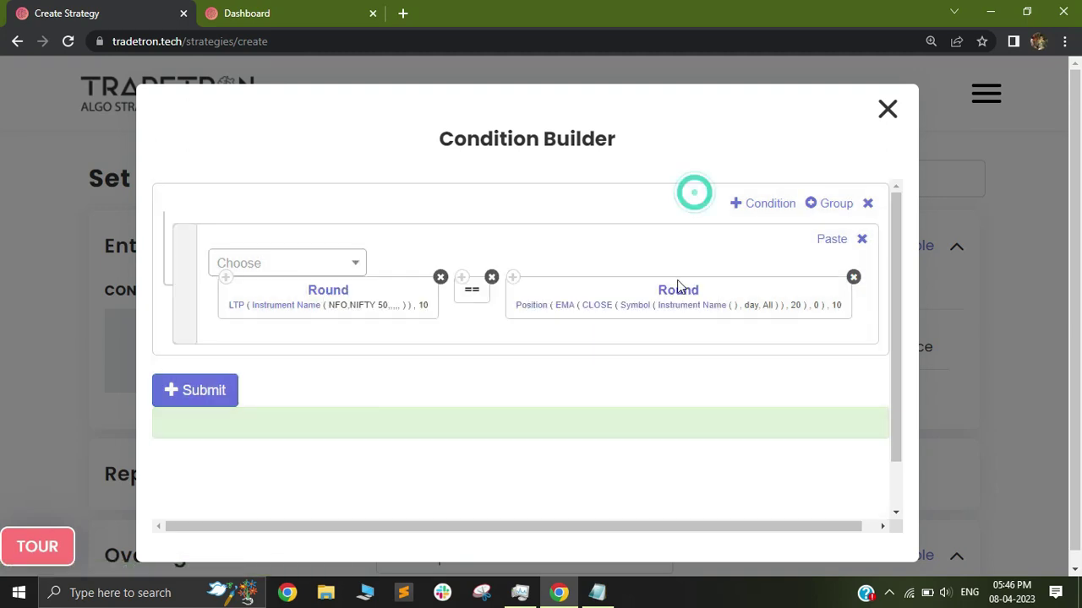
pyautogui.click(642, 307)
pyautogui.click(483, 367)
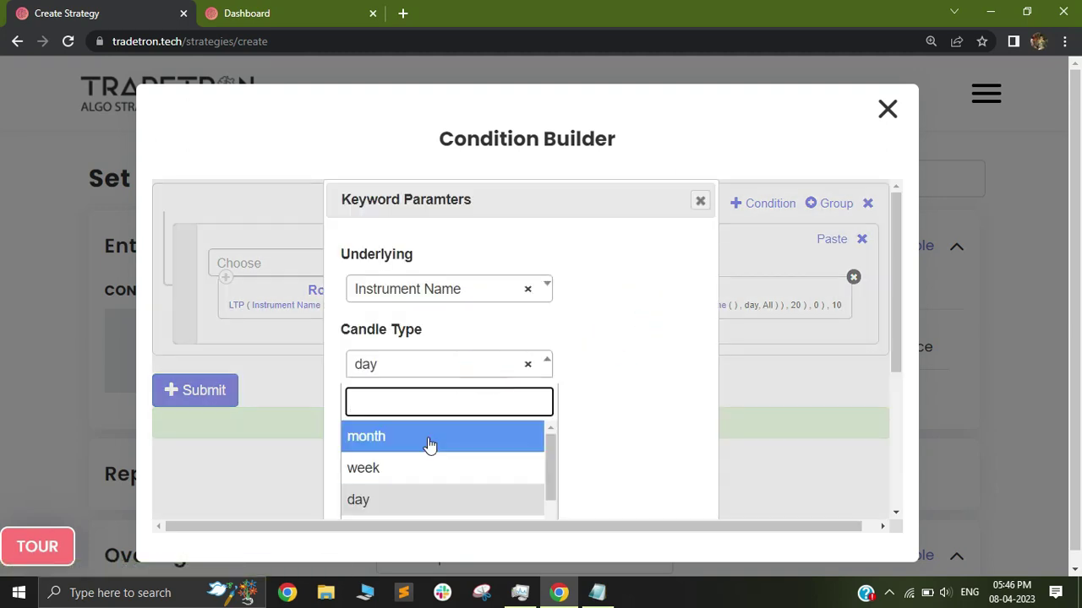
pyautogui.scroll(5, 423, 446)
pyautogui.click(387, 239)
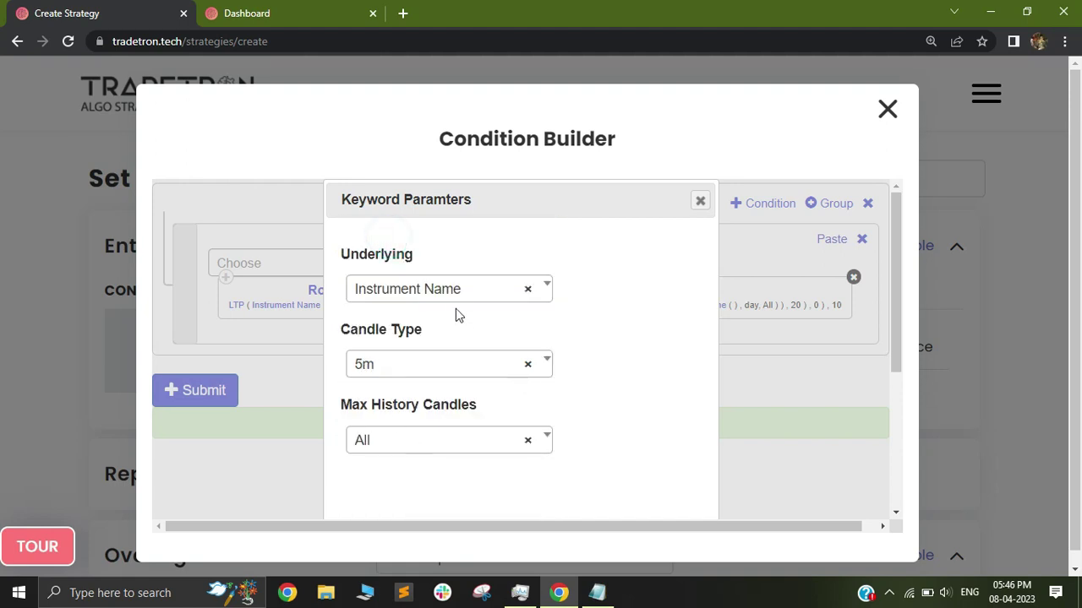
pyautogui.moveTo(900, 319); pyautogui.dragTo(896, 473)
pyautogui.click(593, 490)
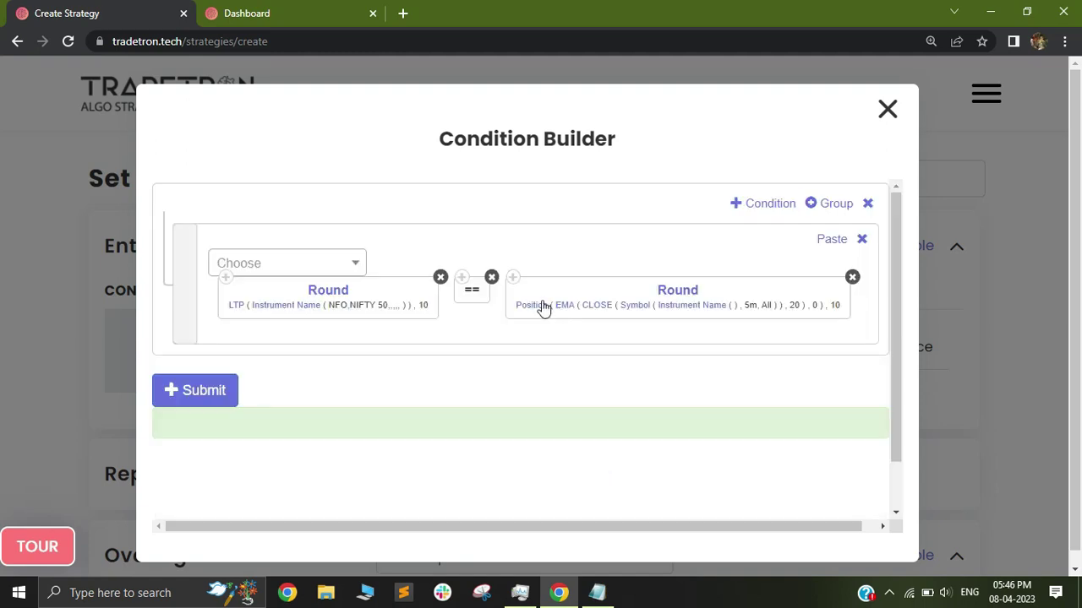
# Step: Set the instrument of the EMA's symbol to NIFTY 50 on the NFO exchange
pyautogui.click(691, 309)
pyautogui.click(257, 292)
pyautogui.scroll(-2, 245, 456)
pyautogui.click(222, 497)
pyautogui.click(364, 289)
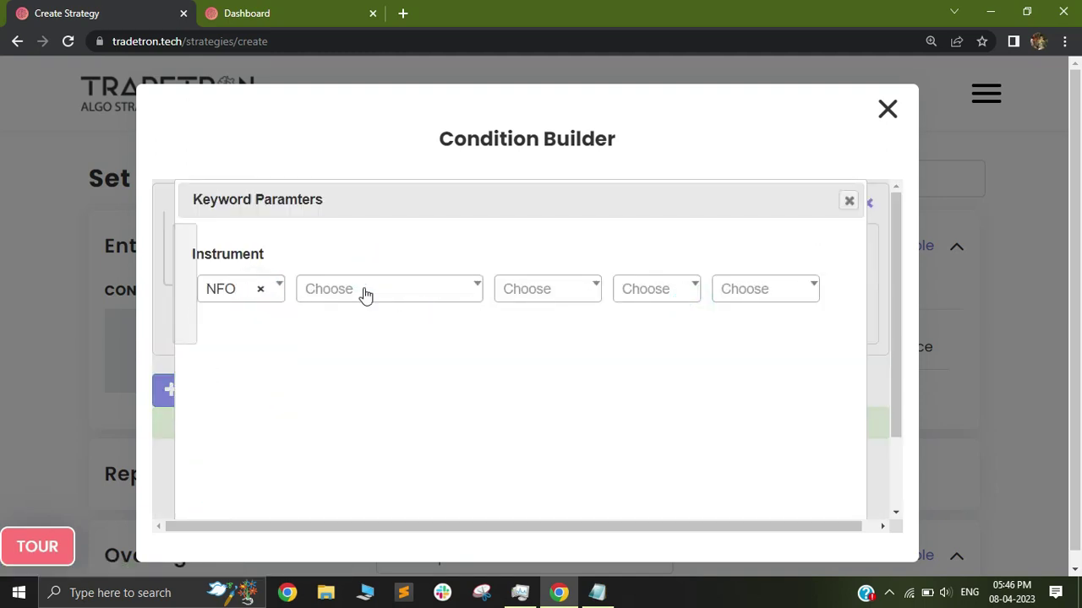
pyautogui.write('nif')
pyautogui.press('Return')
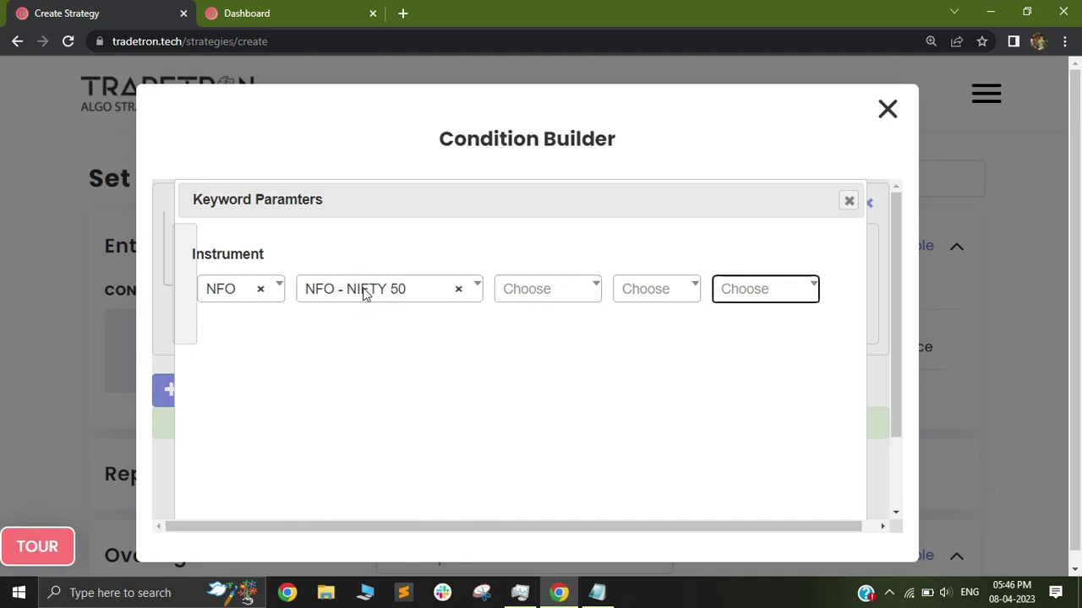
pyautogui.scroll(-2, 364, 293)
pyautogui.press('Return')
# Step: Add a nested condition group below the rounded price condition and give it an additional condition row
pyautogui.scroll(1, 517, 369)
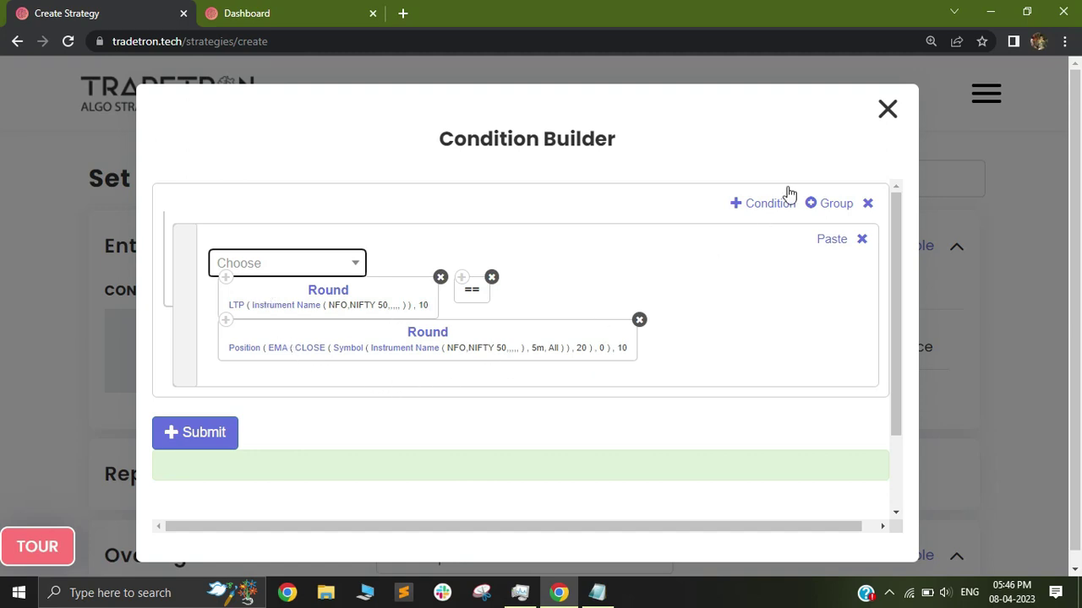
pyautogui.click(821, 204)
pyautogui.click(754, 428)
# Step: Add the Absolute keyword with Math Operation as its number to the first condition of the nested group
pyautogui.moveTo(898, 341); pyautogui.dragTo(338, 449)
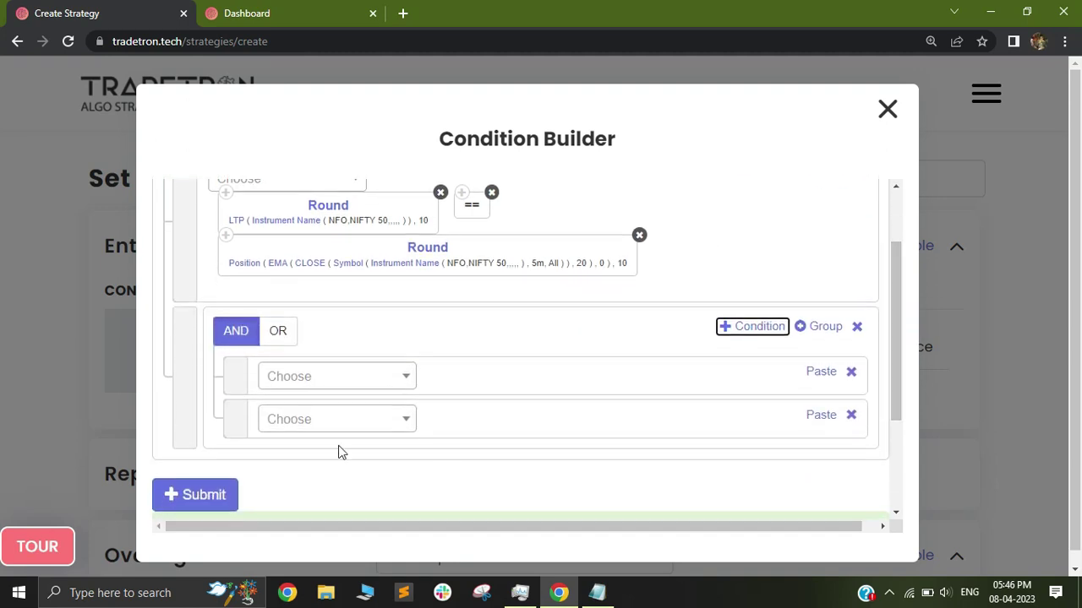
pyautogui.click(365, 377)
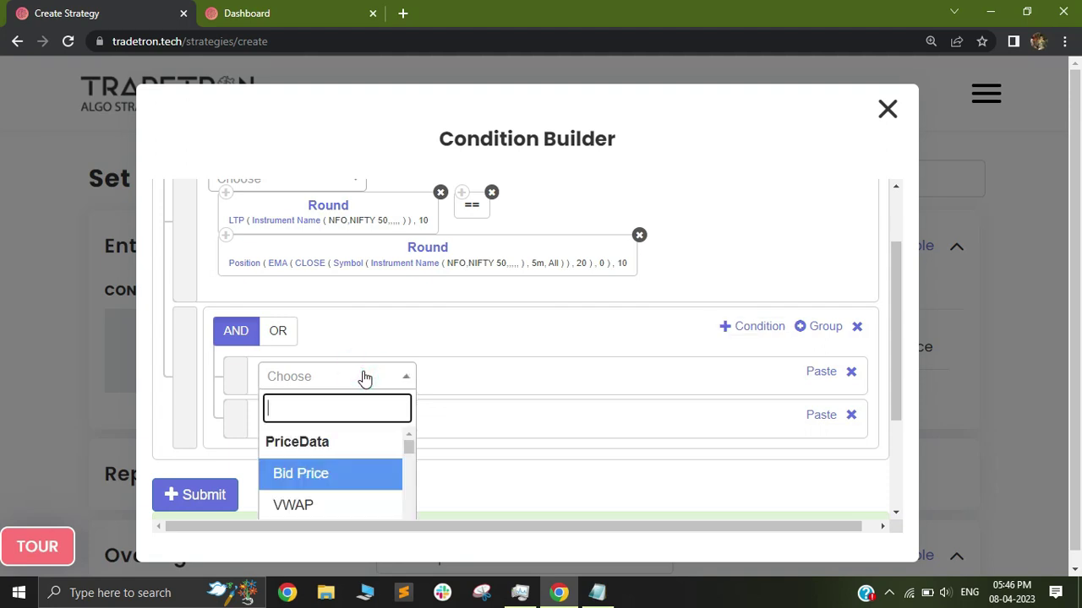
pyautogui.write('abd')
pyautogui.press('BackSpace')
pyautogui.click(309, 353)
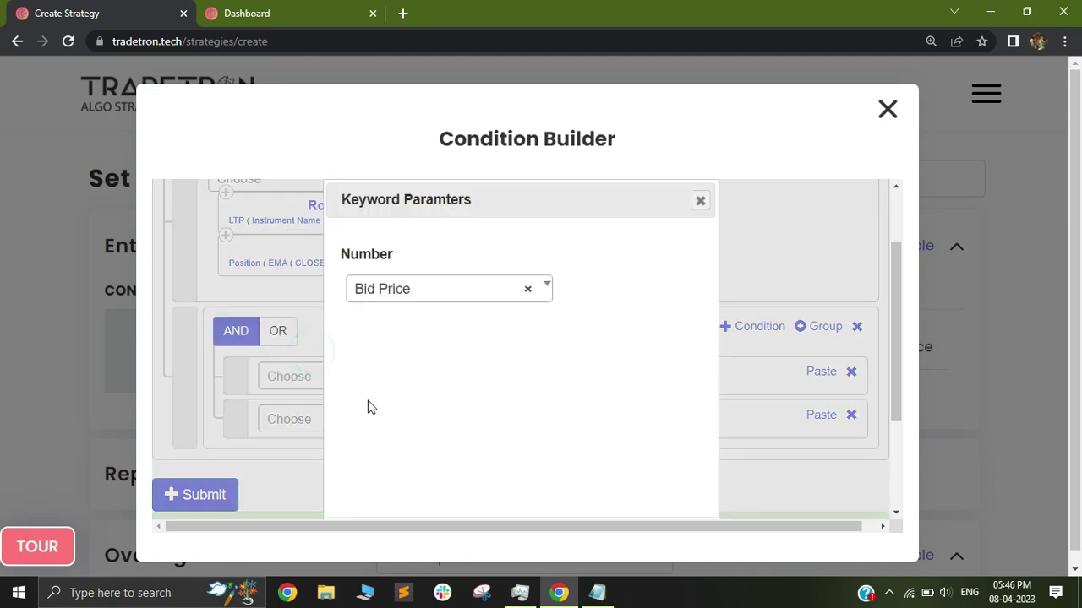
pyautogui.click(429, 291)
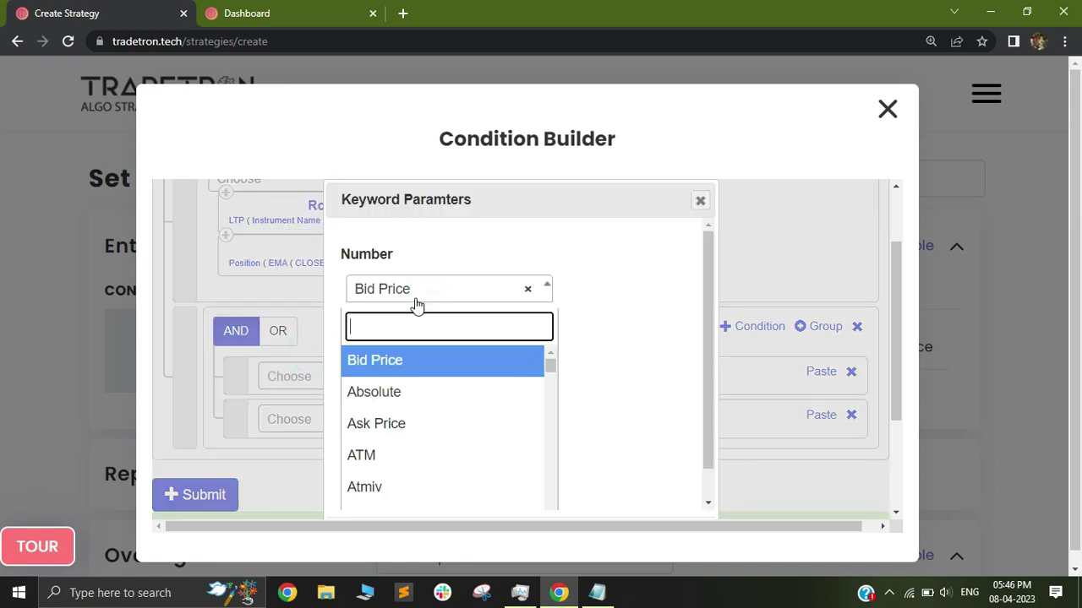
pyautogui.write('math')
pyautogui.press('Return')
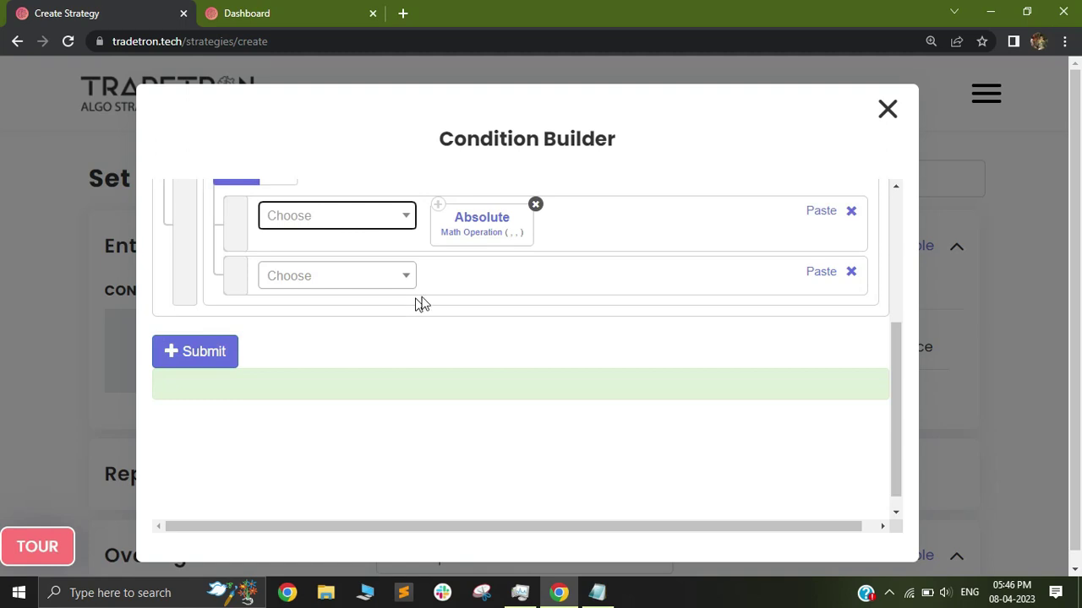
# Step: Set Number 1 of the Absolute keyword's Math Operation to LTP
pyautogui.scroll(2, 477, 283)
pyautogui.click(472, 410)
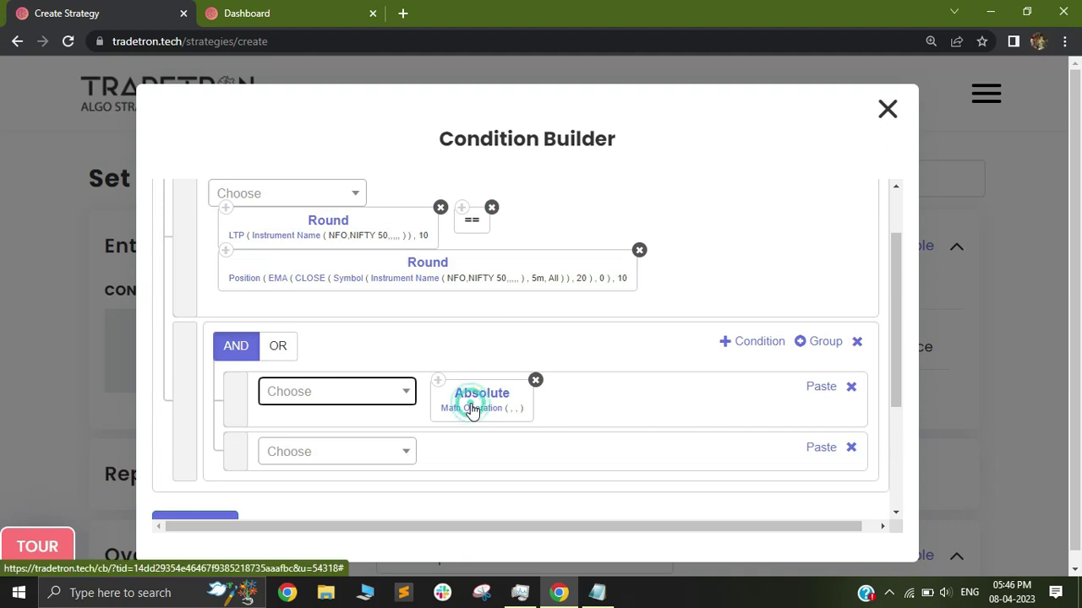
pyautogui.click(389, 290)
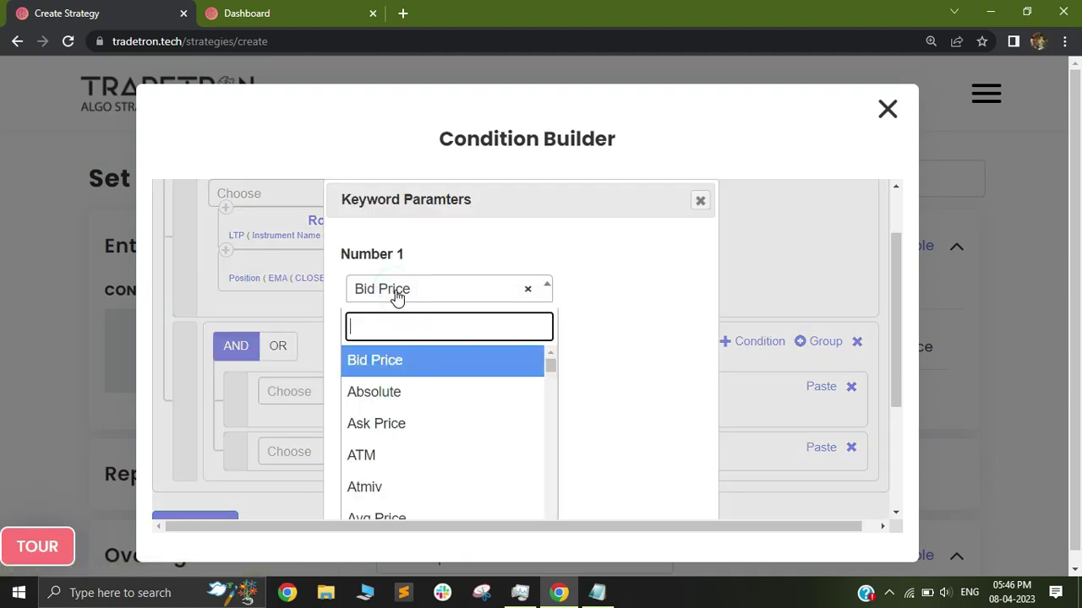
pyautogui.write('ltp')
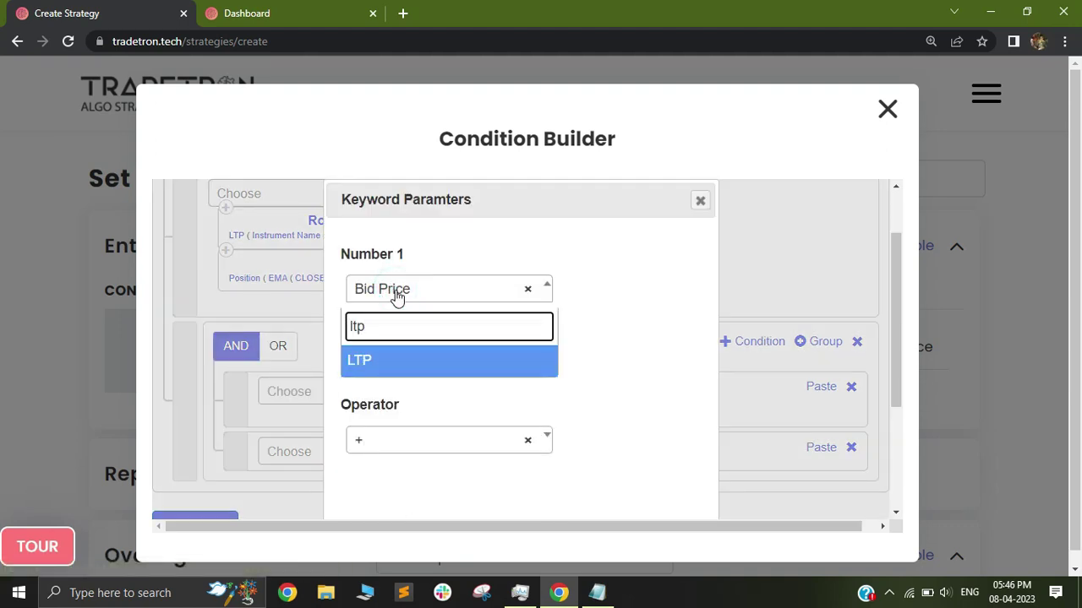
pyautogui.press('Return')
pyautogui.press('Tab')
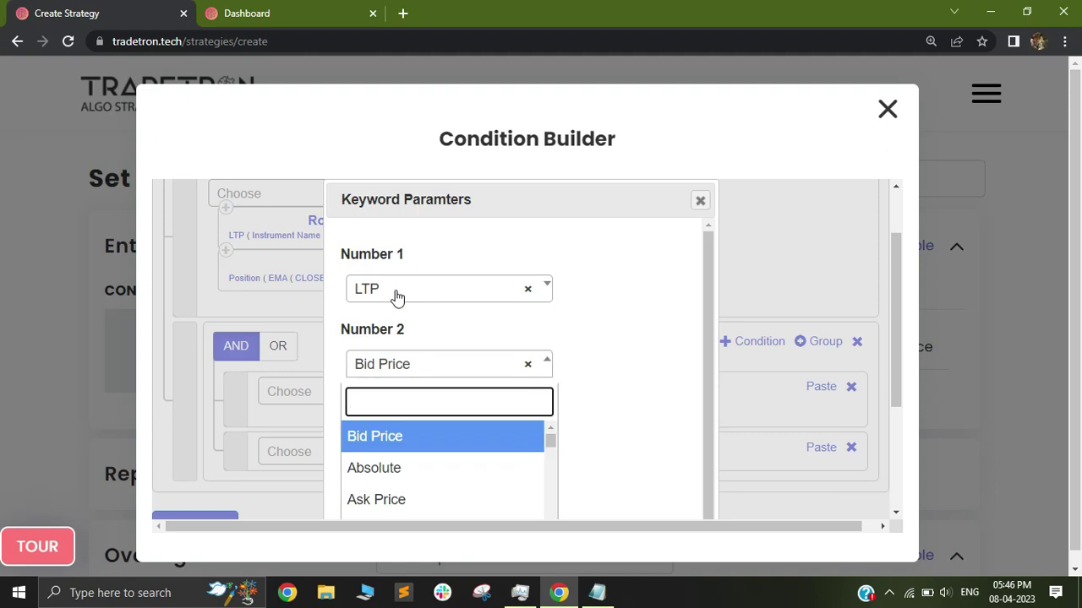
# Step: Set Number 2 of the Math Operation to Position with the minus operator and accept the parameters
pyautogui.write('pos')
pyautogui.press('Down')
pyautogui.press('Return')
pyautogui.press('Tab')
pyautogui.click(361, 309)
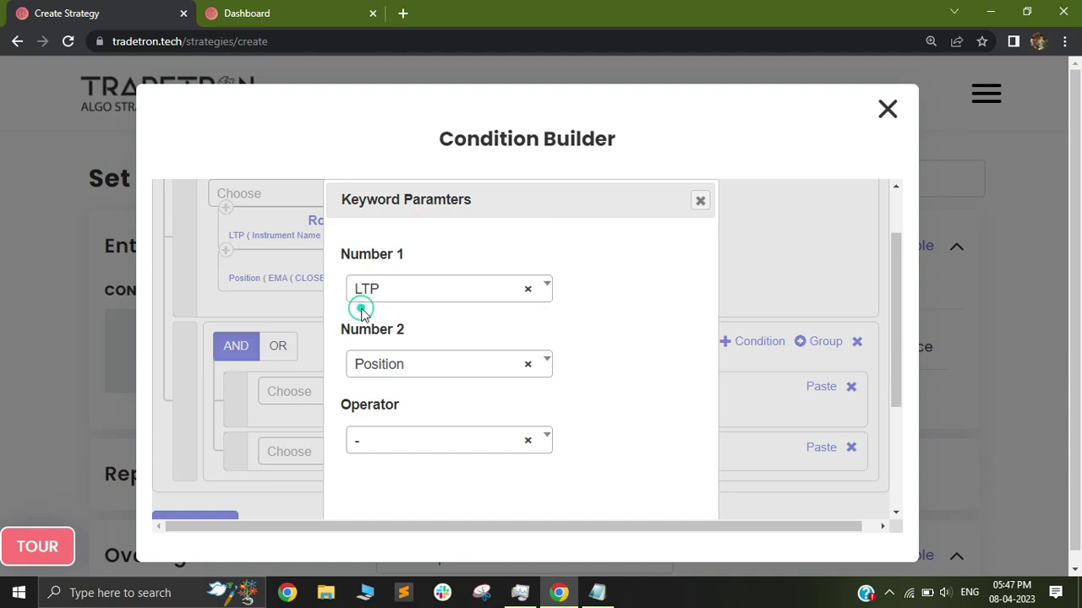
pyautogui.scroll(-3, 656, 473)
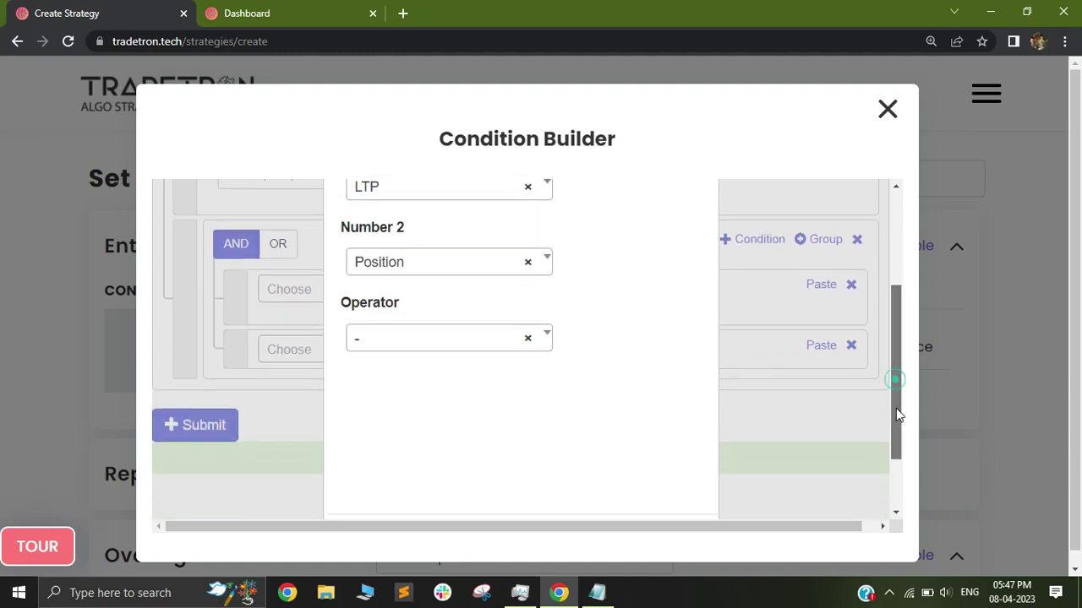
pyautogui.scroll(-3, 899, 408)
pyautogui.click(592, 477)
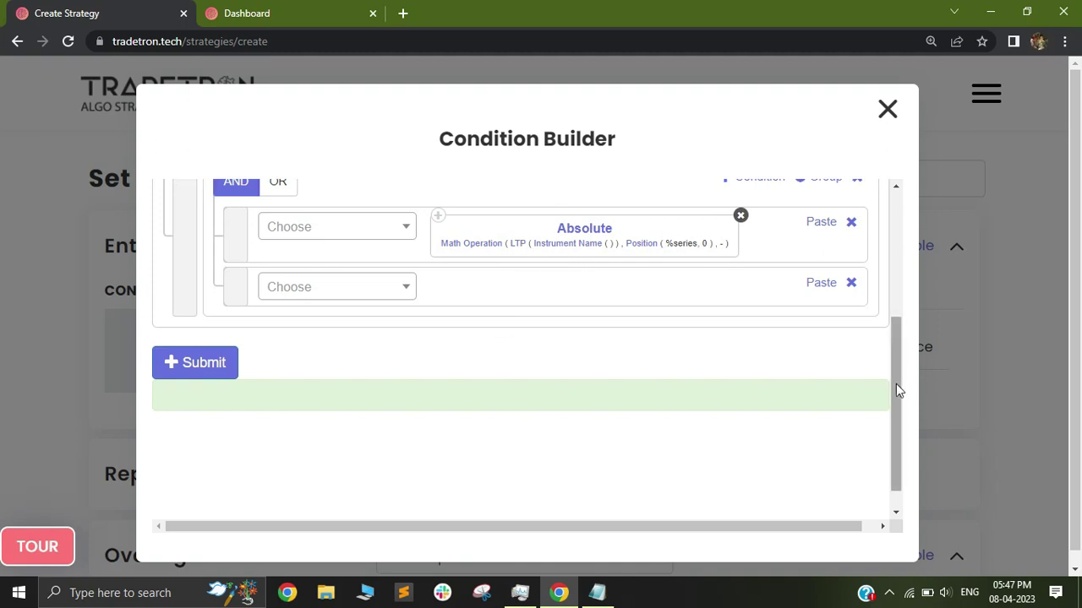
# Step: Set the instrument of the LTP inside the Absolute keyword to NIFTY 50 on the NFO exchange
pyautogui.scroll(3, 898, 391)
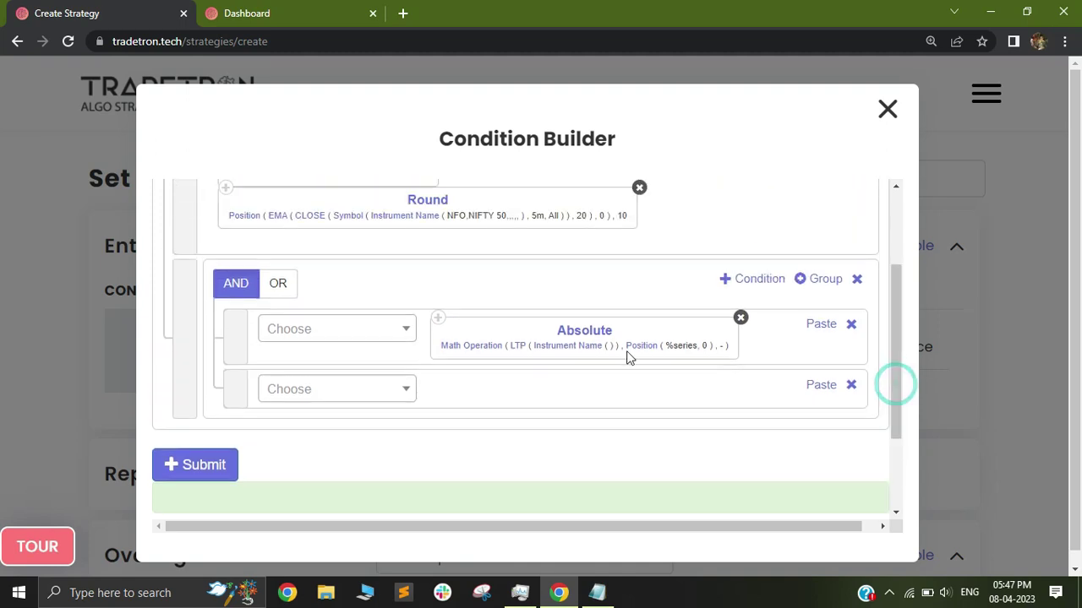
pyautogui.click(547, 353)
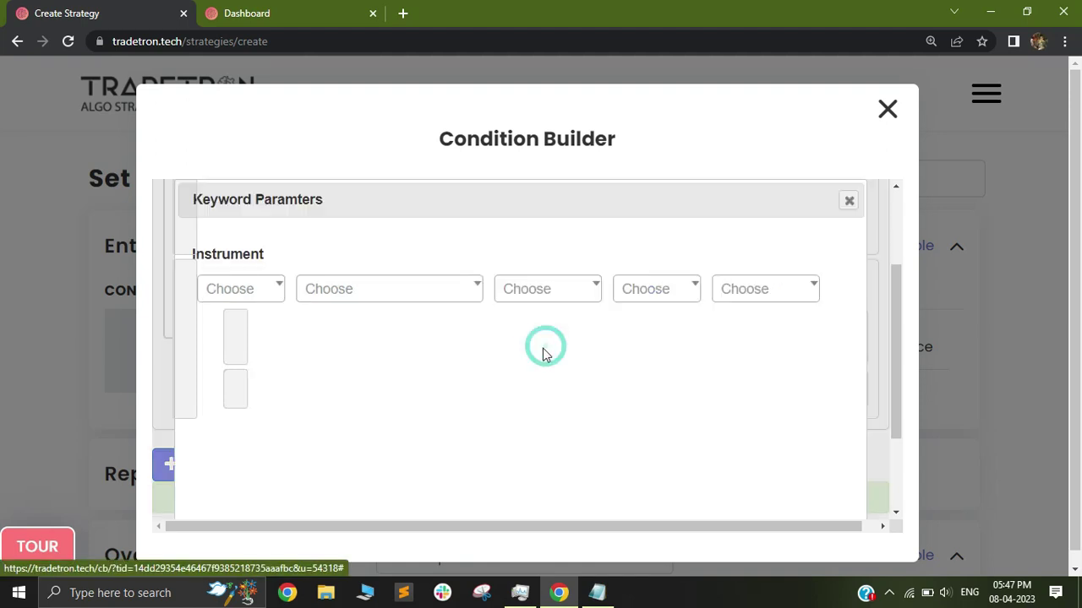
pyautogui.click(254, 289)
pyautogui.write('nf')
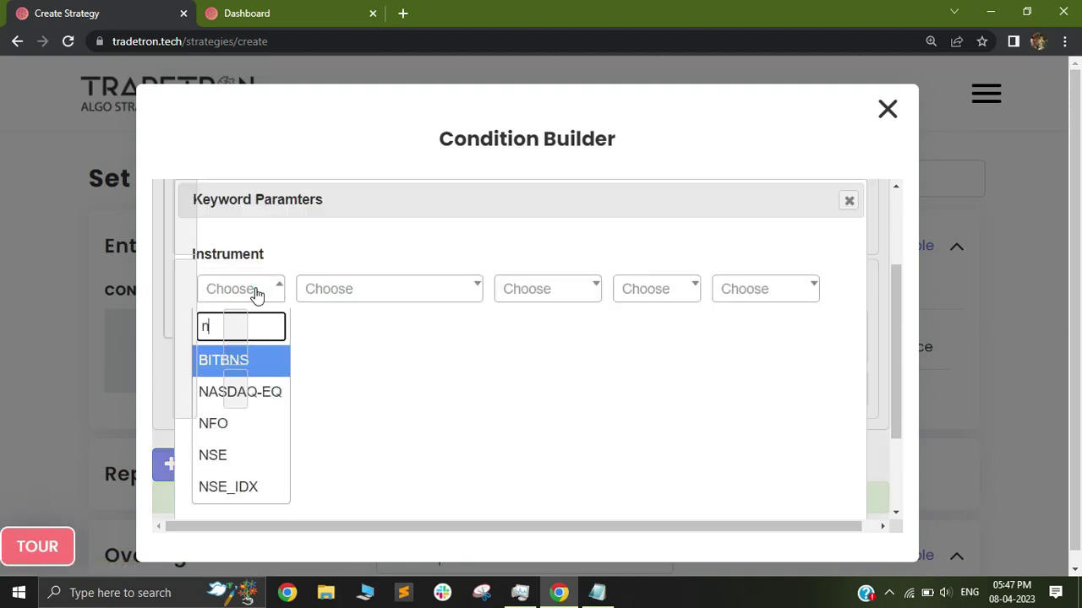
pyautogui.click(273, 362)
pyautogui.click(359, 294)
pyautogui.write('nif')
pyautogui.press('Return')
pyautogui.press('Tab')
pyautogui.press('Tab')
pyautogui.press('Tab')
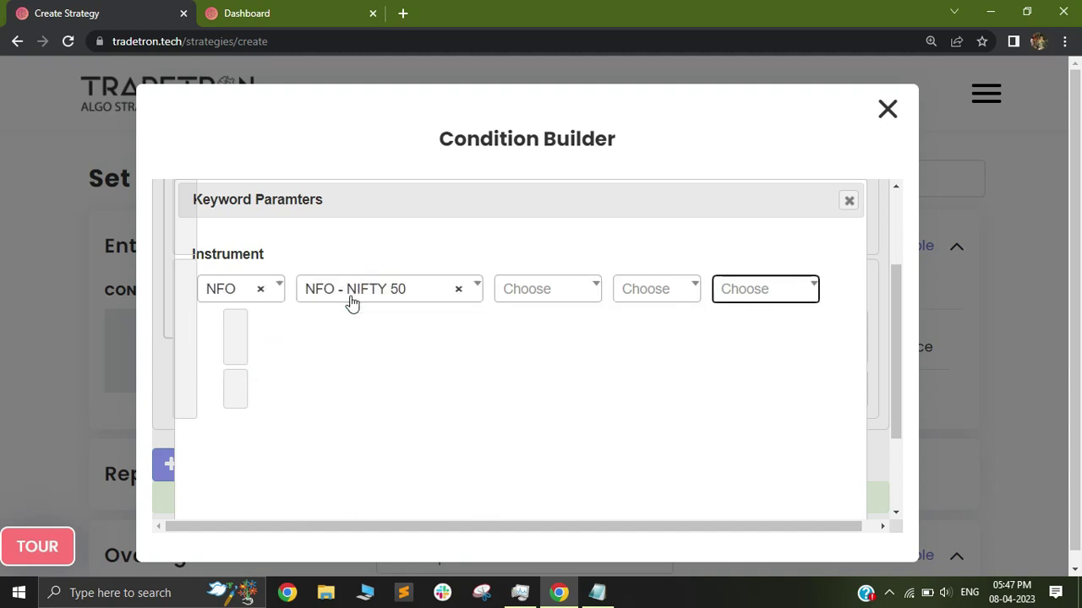
# Step: Set the series of the Position inside the Absolute keyword to EMA
pyautogui.click(714, 244)
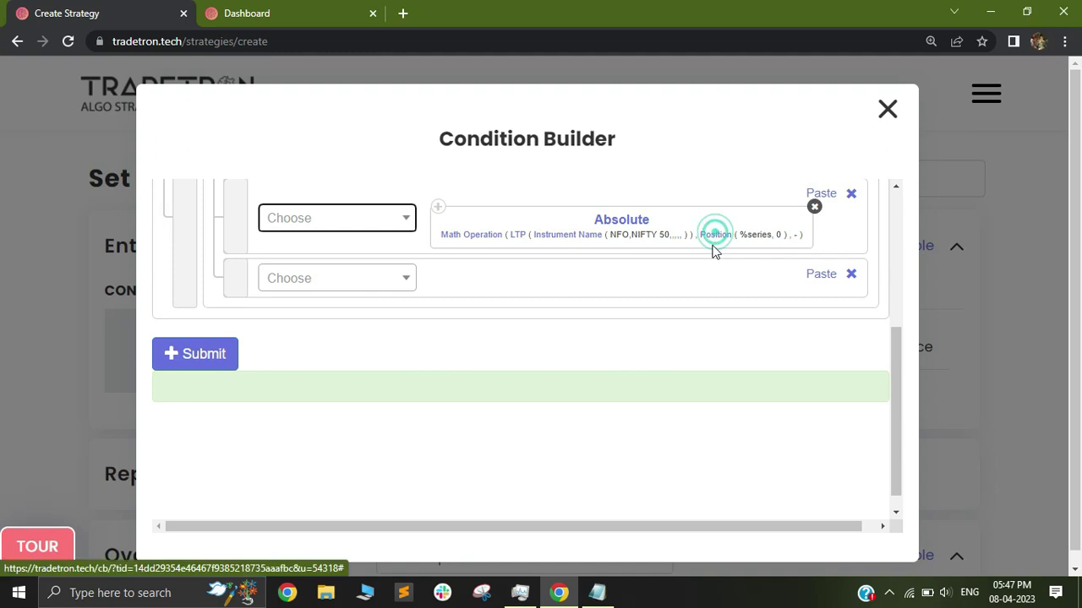
pyautogui.click(454, 288)
pyautogui.write('ema')
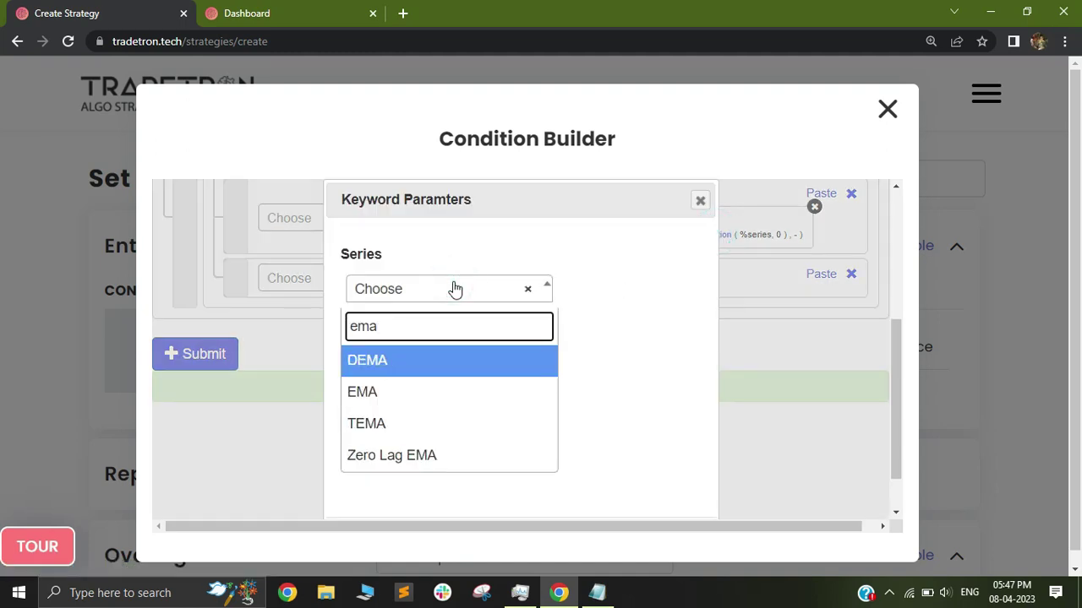
pyautogui.click(446, 397)
pyautogui.press('Tab')
pyautogui.scroll(-1, 584, 490)
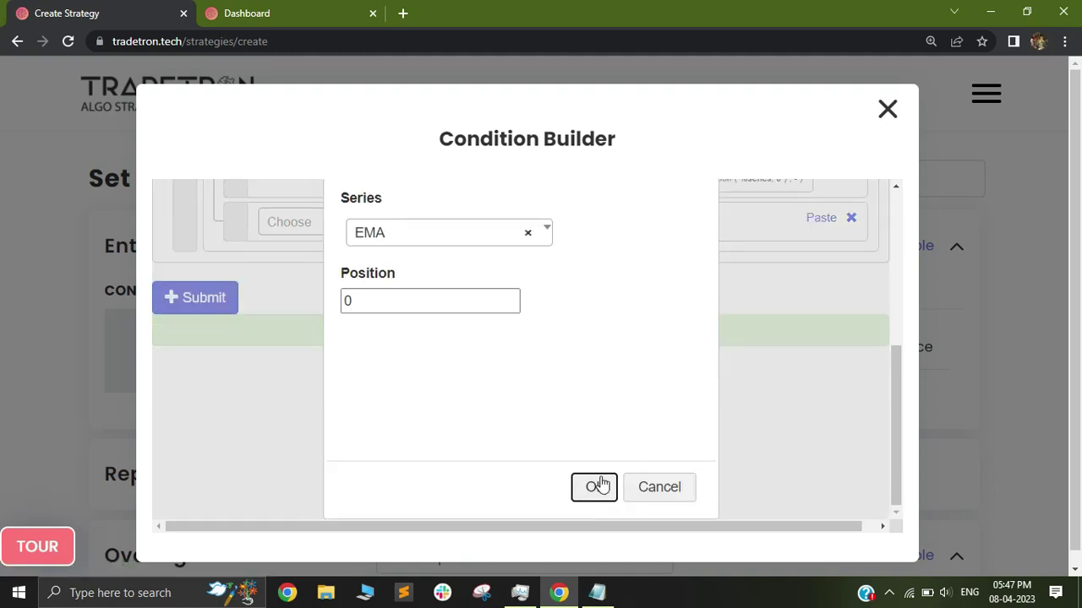
pyautogui.click(596, 487)
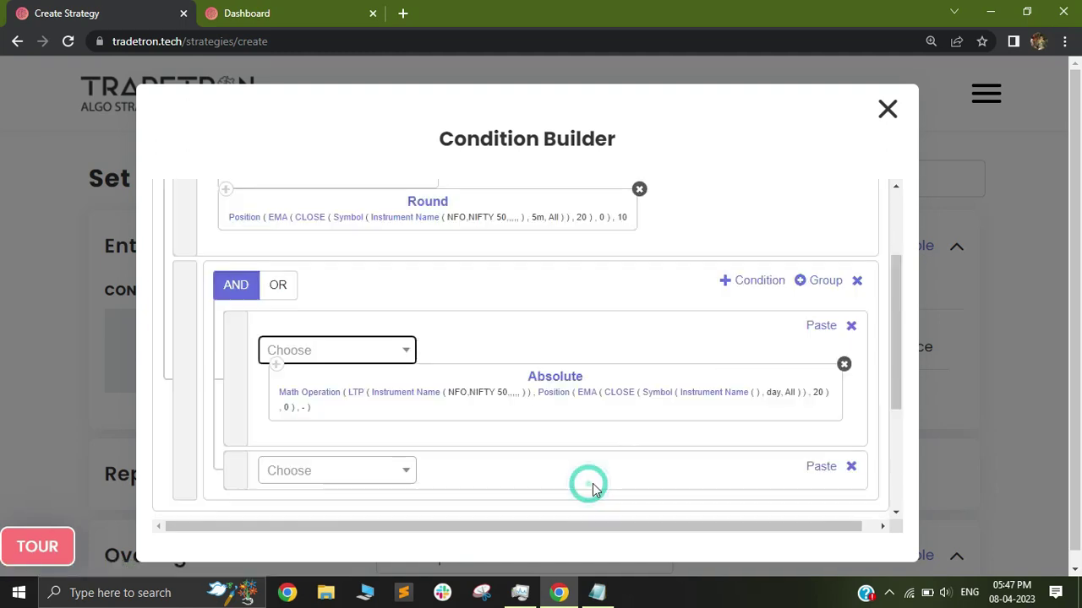
# Step: Set the candle type of the EMA's symbol inside the Absolute keyword to 5m
pyautogui.click(653, 397)
pyautogui.click(415, 365)
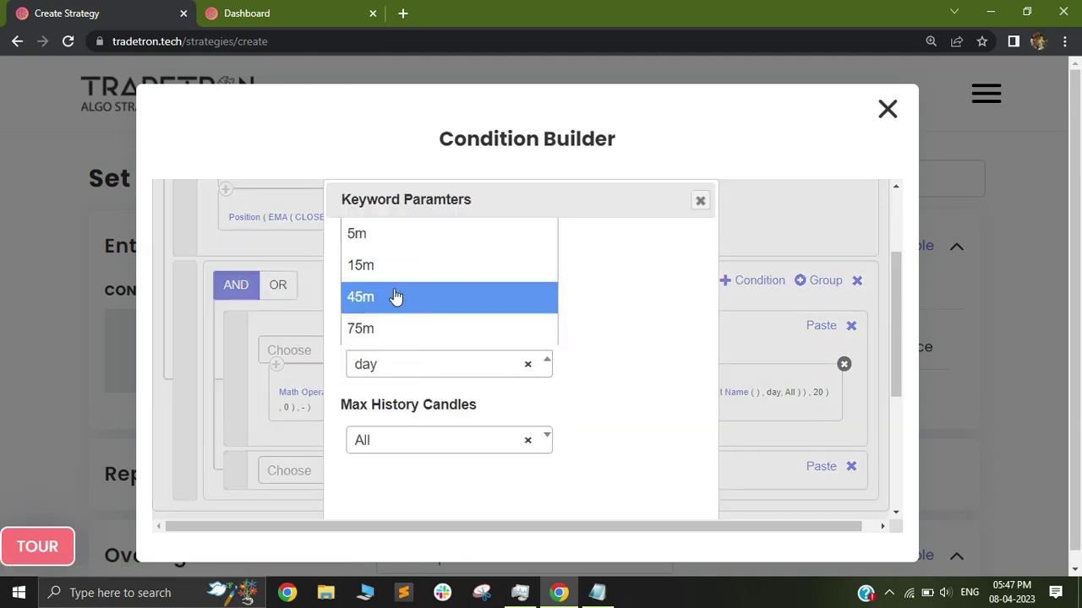
pyautogui.click(409, 241)
pyautogui.scroll(-2, 644, 448)
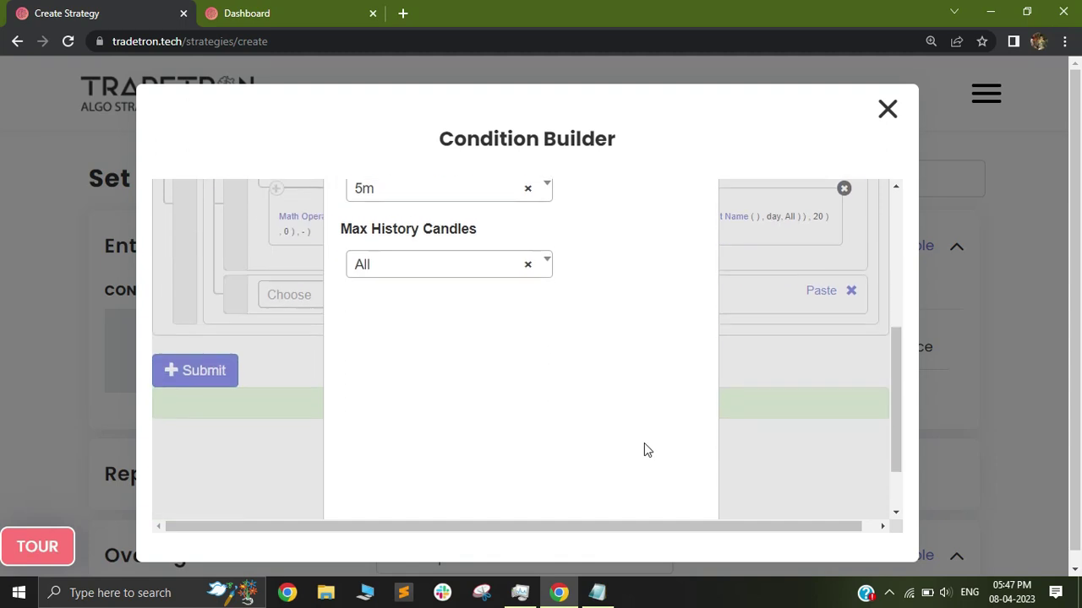
pyautogui.scroll(-1, 644, 450)
pyautogui.click(603, 490)
# Step: Set the instrument of the EMA's symbol inside the Absolute keyword to NIFTY 50 on the NFO exchange
pyautogui.click(698, 399)
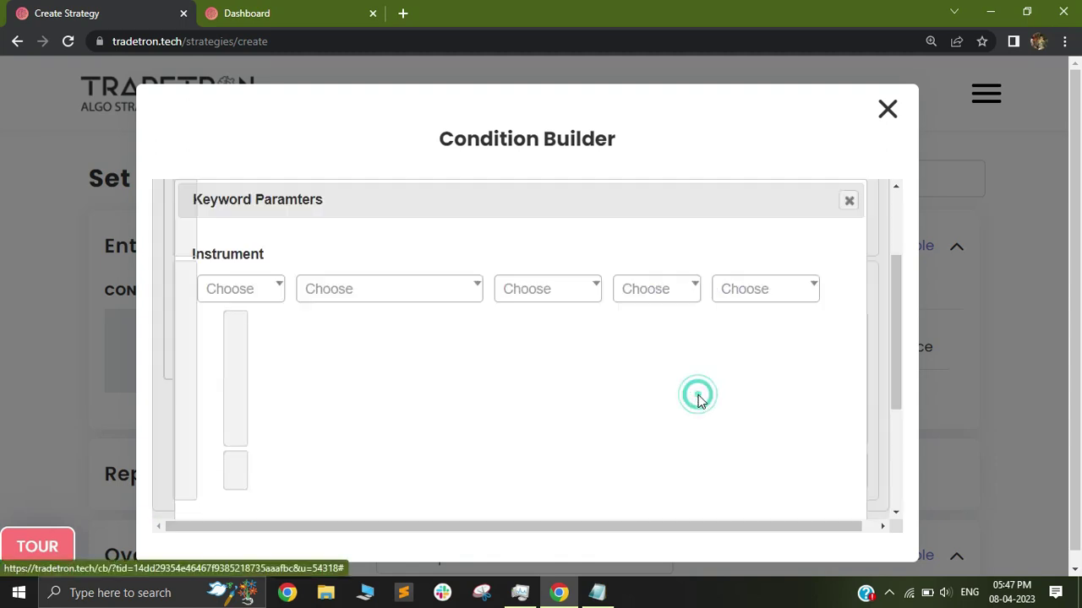
pyautogui.click(267, 289)
pyautogui.write('nf')
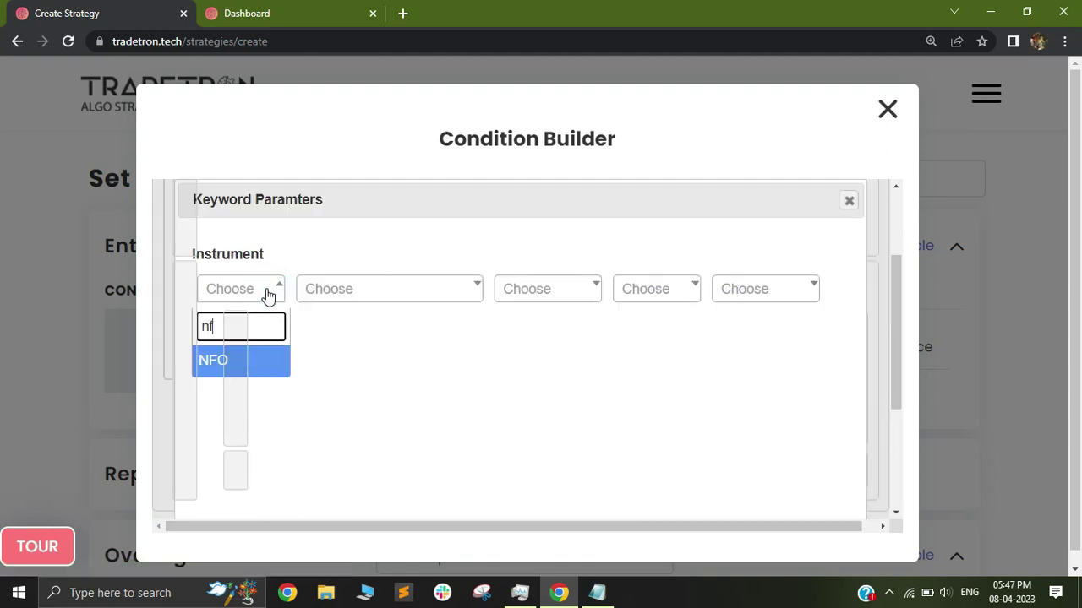
pyautogui.click(266, 361)
pyautogui.click(332, 291)
pyautogui.write('n')
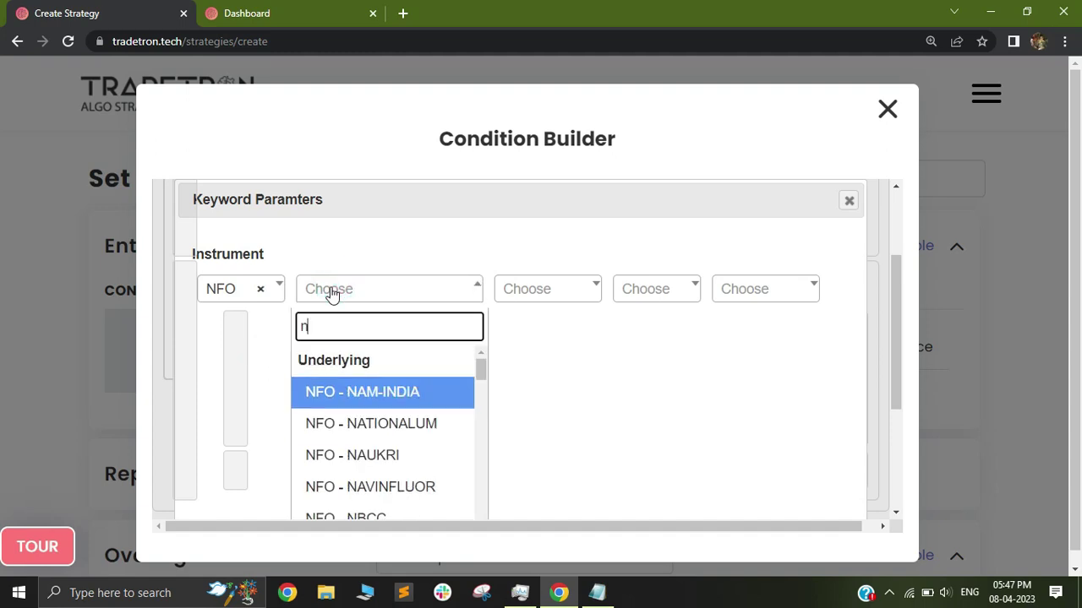
pyautogui.write('fi')
pyautogui.press('BackSpace')
pyautogui.press('BackSpace')
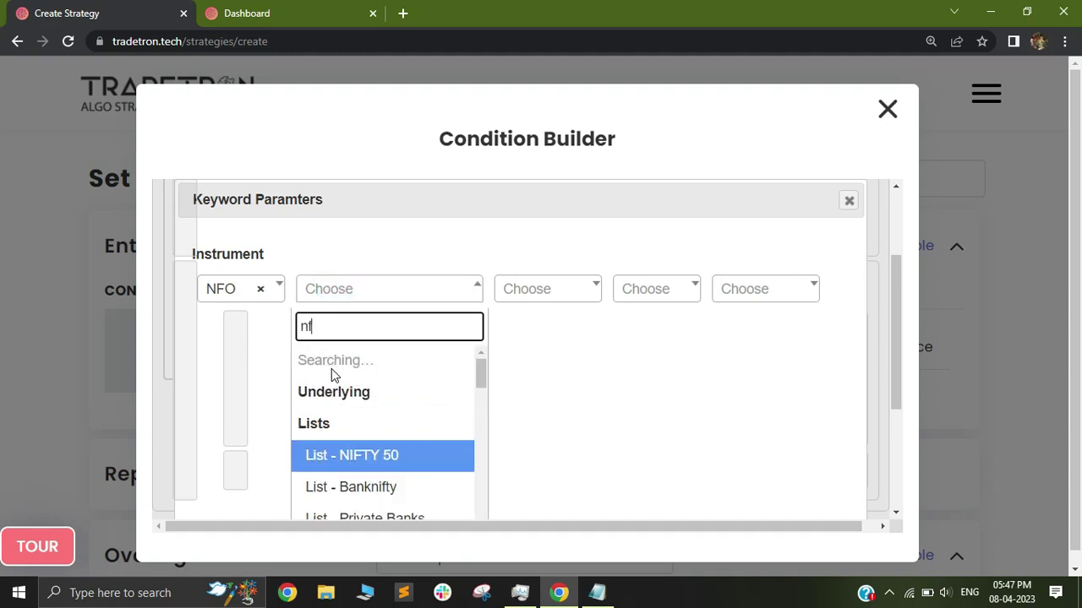
pyautogui.write('ift')
pyautogui.press('Return')
pyautogui.press('Tab')
pyautogui.press('Tab')
pyautogui.press('Tab')
pyautogui.press('Tab')
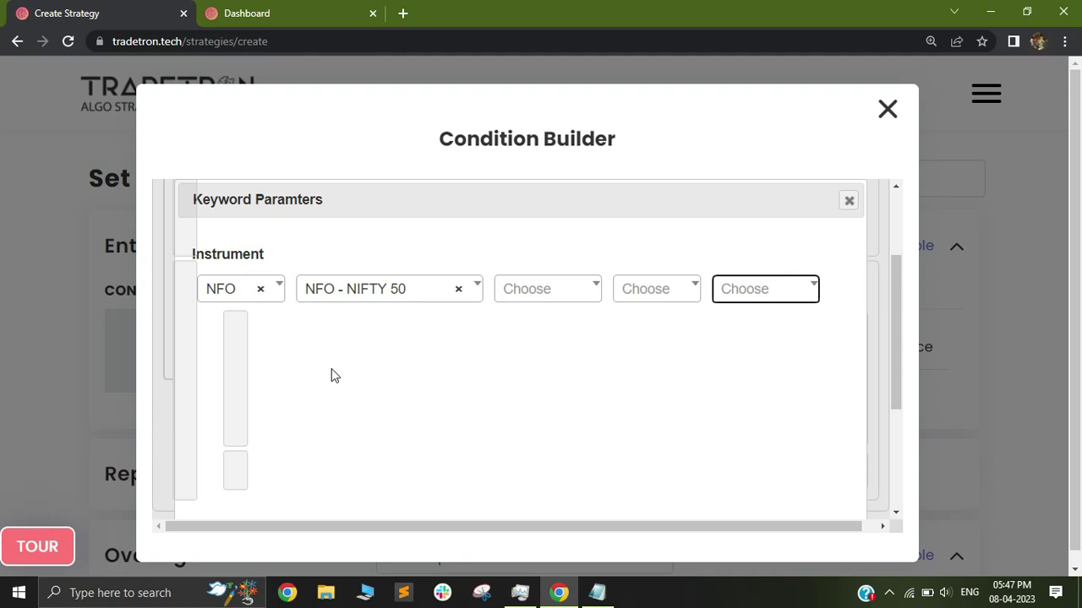
pyautogui.press('Return')
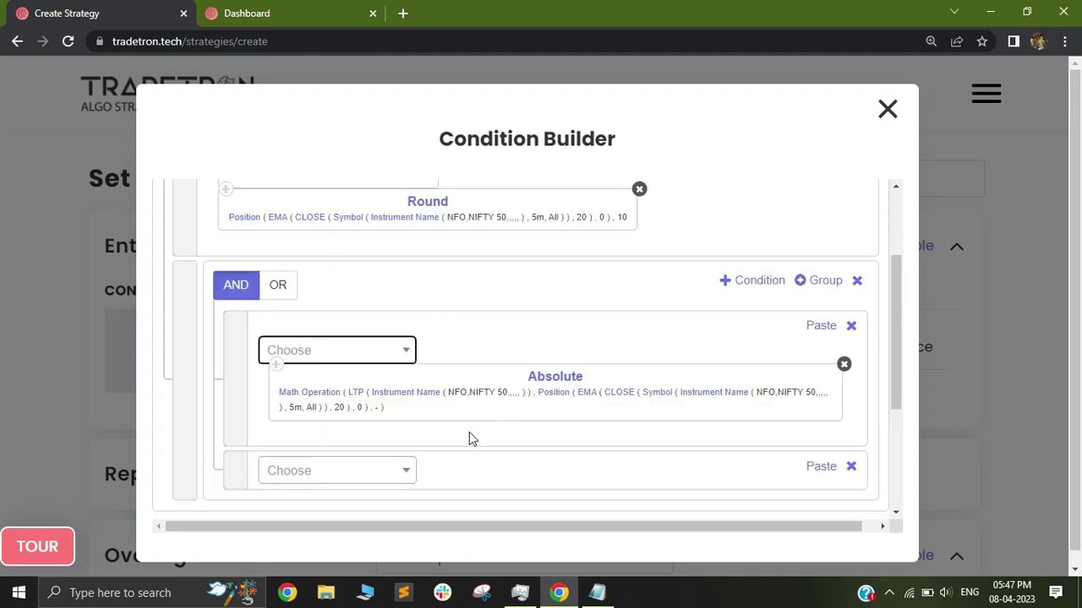
# Step: Add the less-than comparison (<) after the Absolute keyword
pyautogui.click(357, 350)
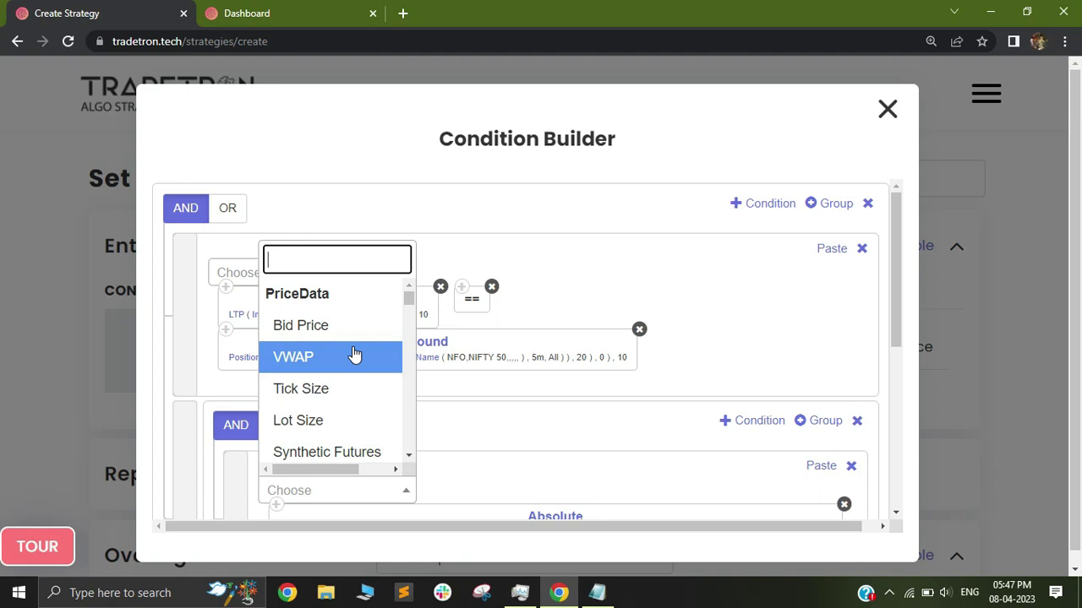
pyautogui.write('<')
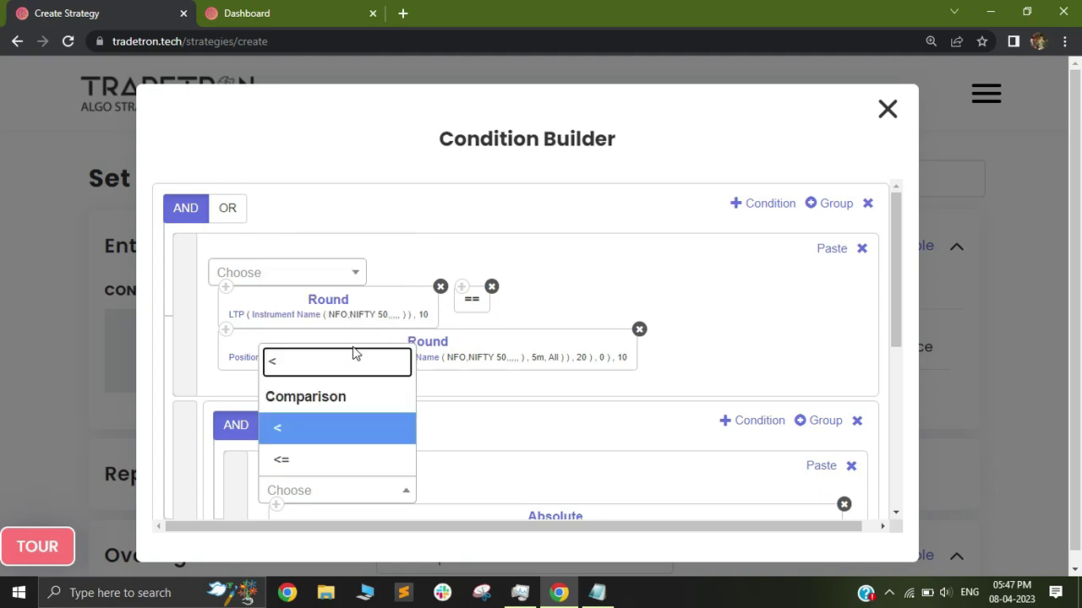
pyautogui.press('Return')
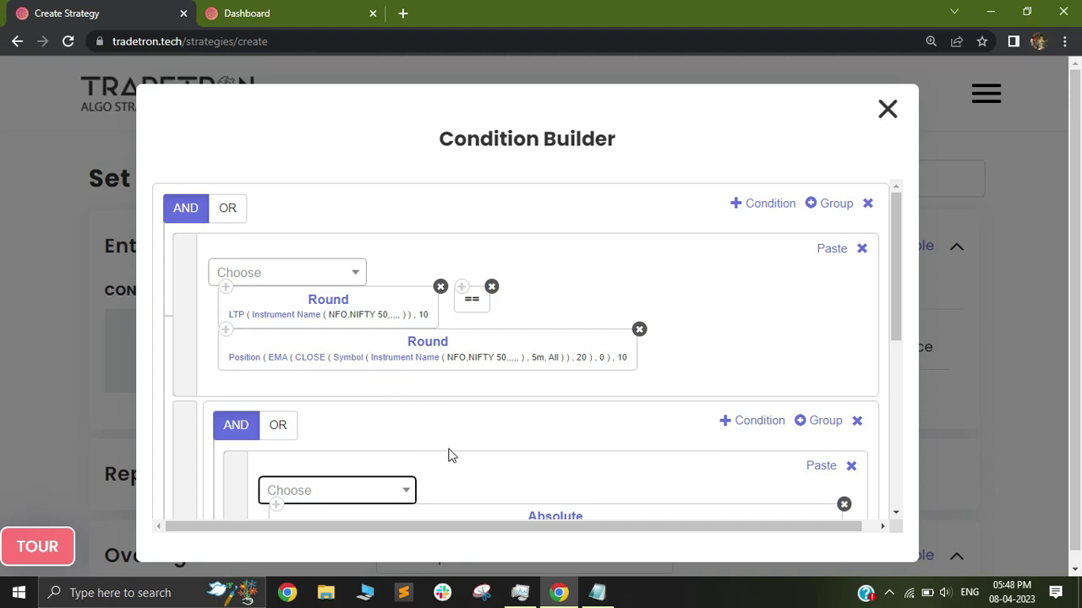
# Step: Add a Number keyword with the value 10 after the less-than comparison
pyautogui.scroll(-2, 449, 453)
pyautogui.click(354, 337)
pyautogui.write('num')
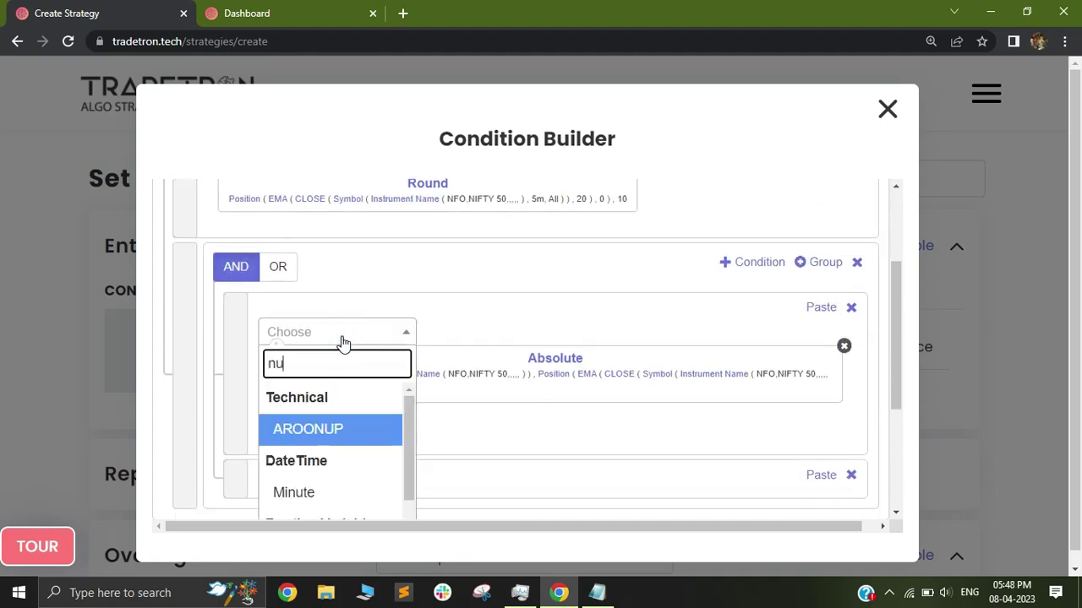
pyautogui.scroll(-3, 332, 427)
pyautogui.click(312, 322)
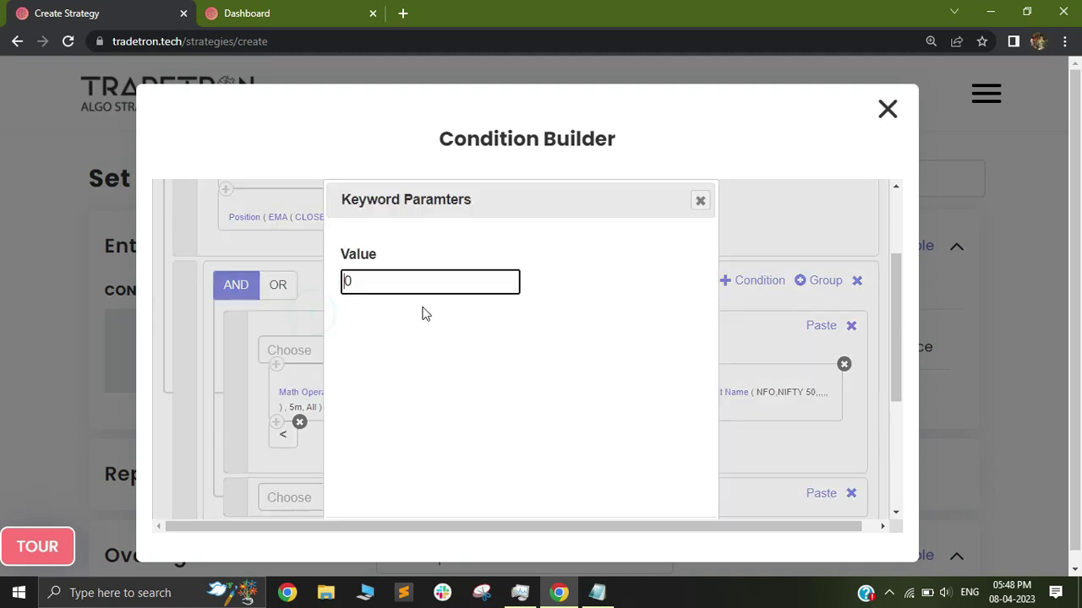
pyautogui.click(423, 286)
pyautogui.write('10')
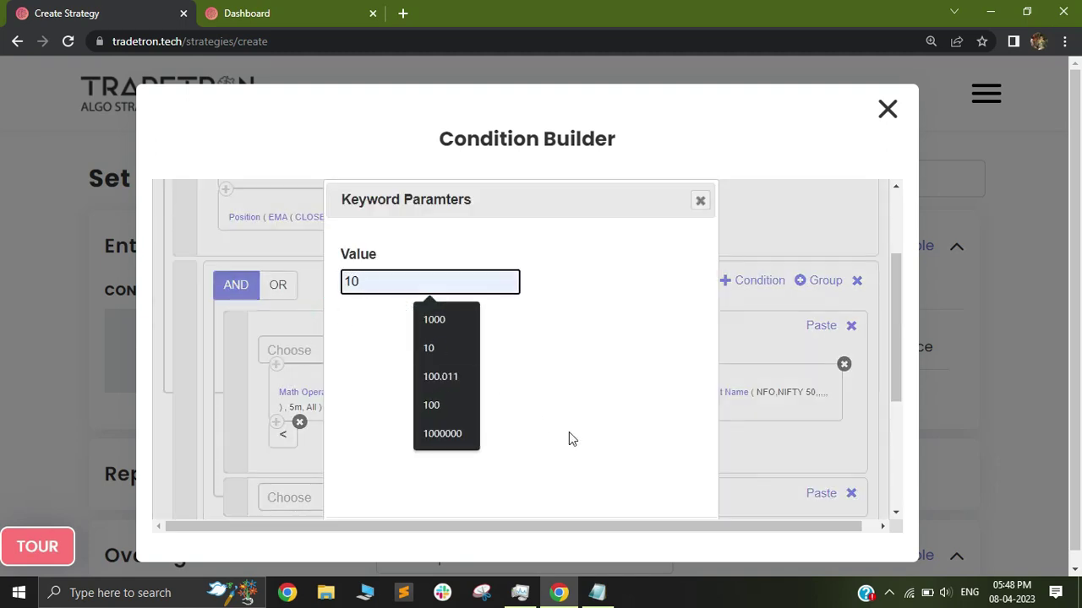
pyautogui.scroll(-2, 583, 435)
pyautogui.click(591, 394)
# Step: Move the Absolute condition out of the nested group to the main level and delete the leftover nested group
pyautogui.scroll(3, 560, 427)
pyautogui.scroll(-1, 555, 427)
pyautogui.scroll(1, 589, 425)
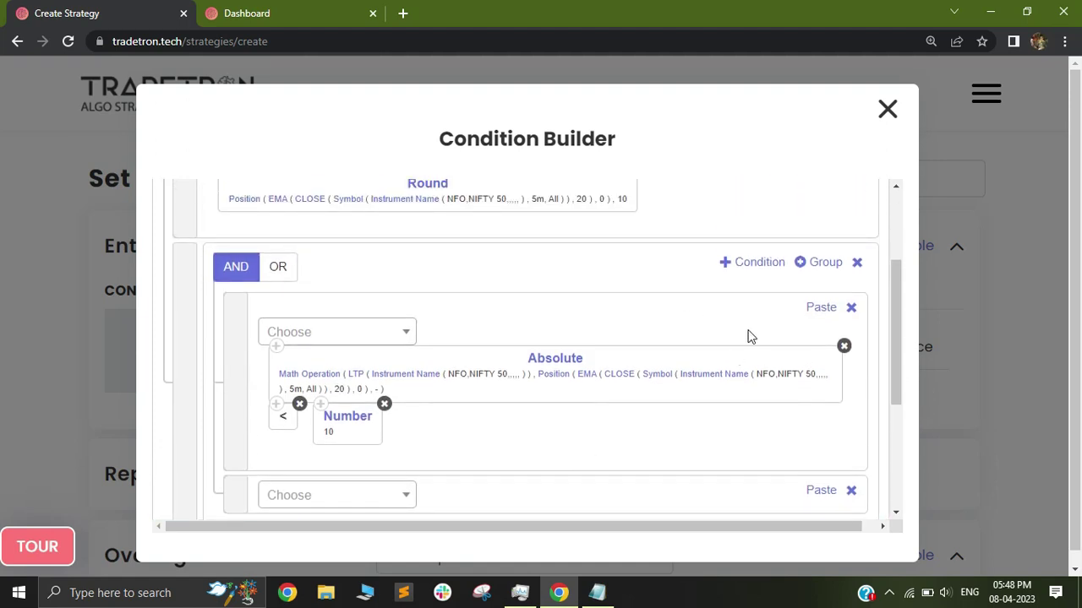
pyautogui.moveTo(230, 343)
pyautogui.mouseDown()
pyautogui.moveTo(136, 283)
pyautogui.moveTo(229, 343)
pyautogui.mouseUp()
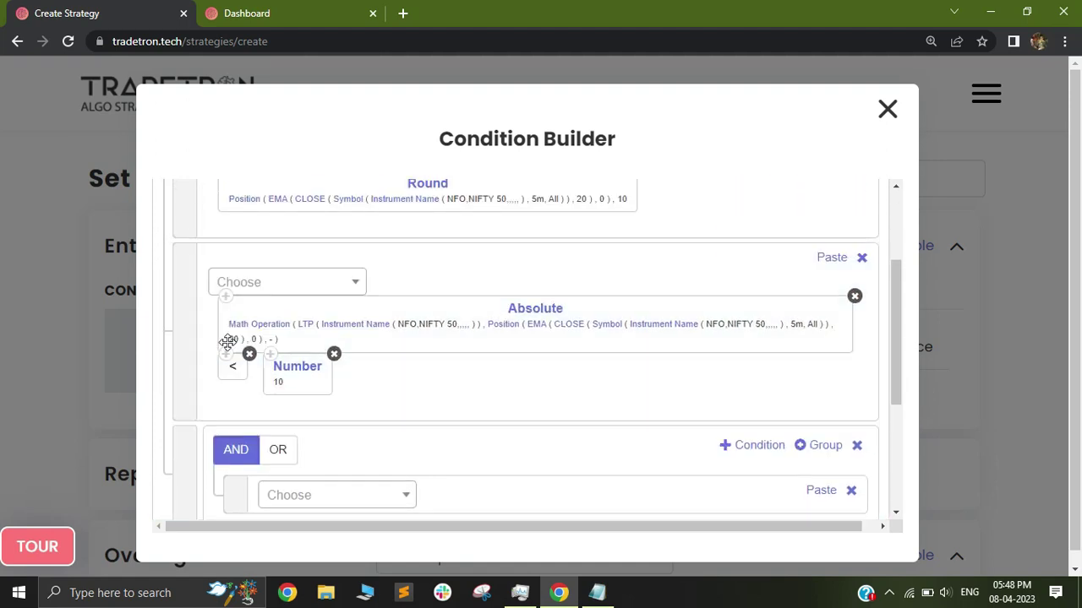
pyautogui.click(857, 445)
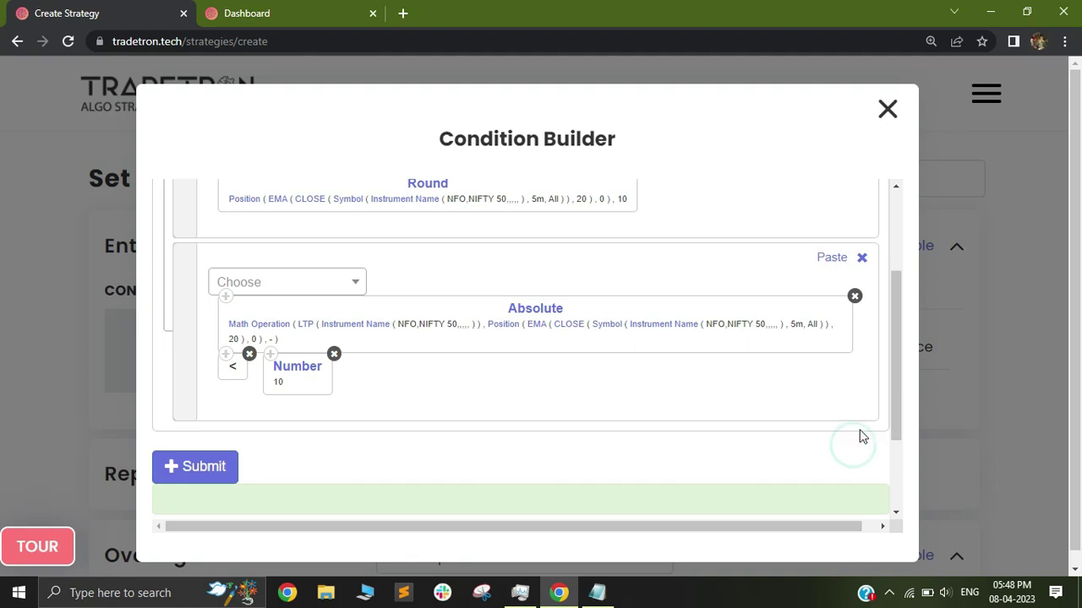
pyautogui.moveTo(892, 368); pyautogui.dragTo(907, 295)
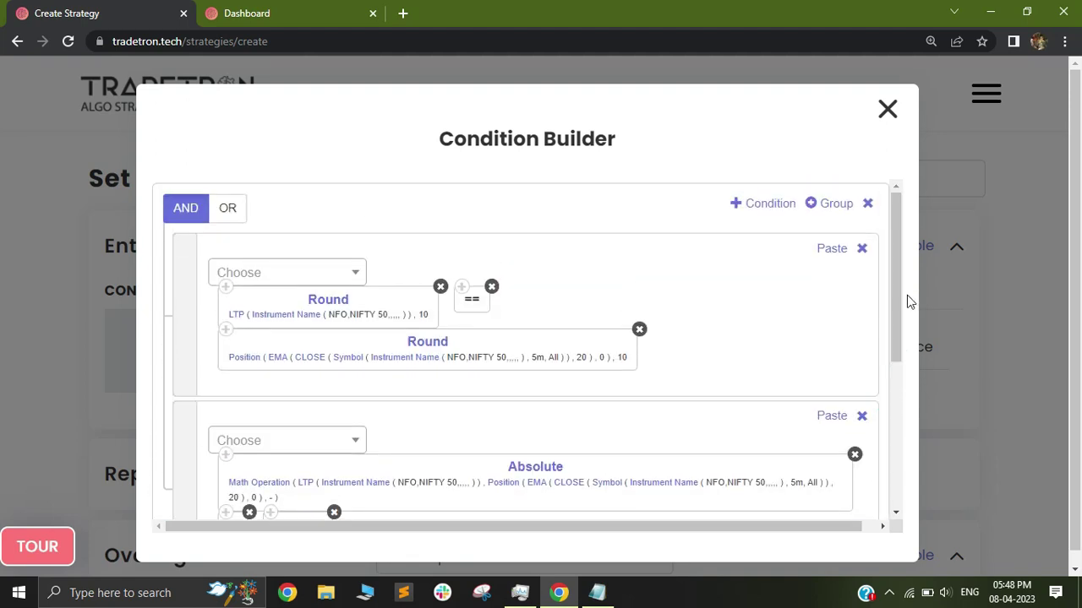